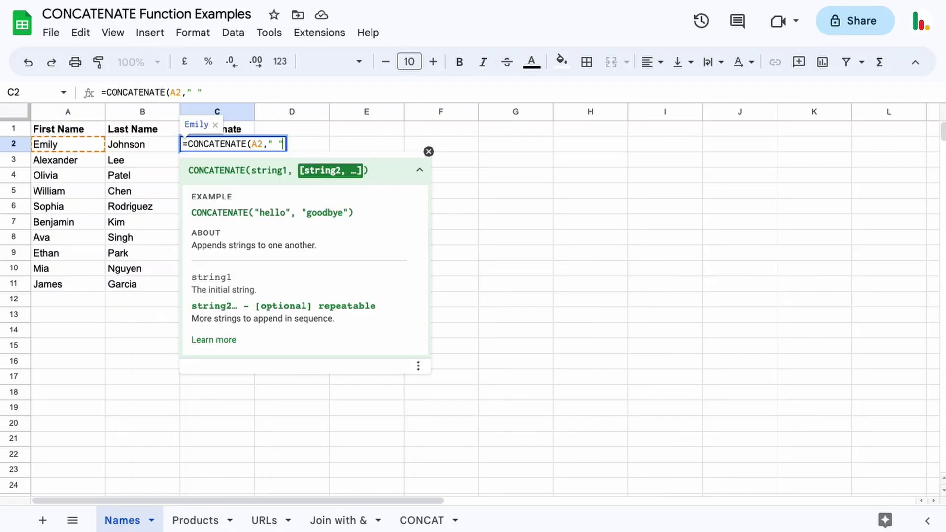
{"action": "type", "text": ",\" \","}
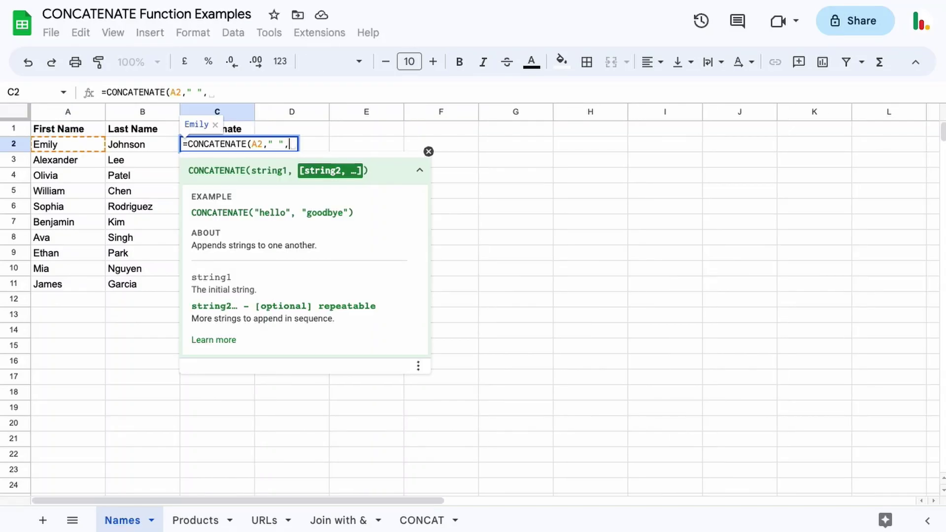
{"action": "left_click", "coordinate": [146, 144]}
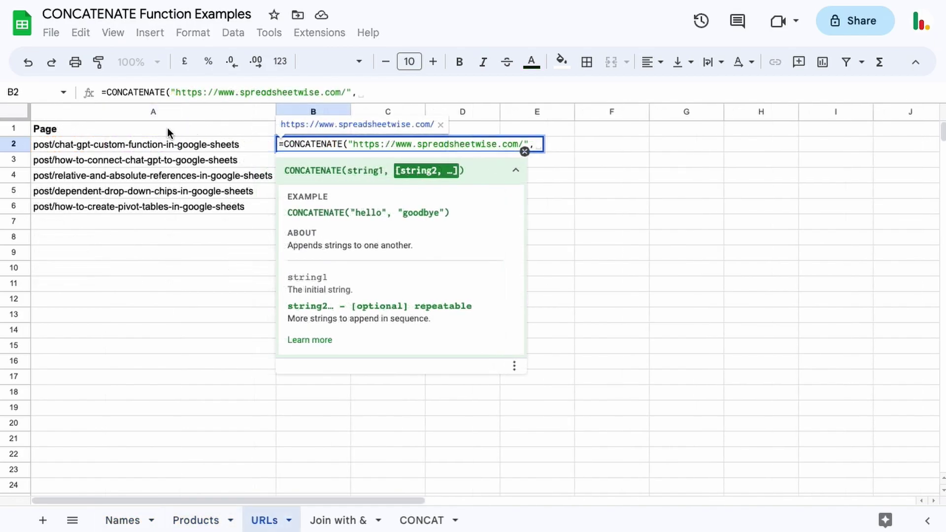
{"action": "left_click", "coordinate": [135, 145]}
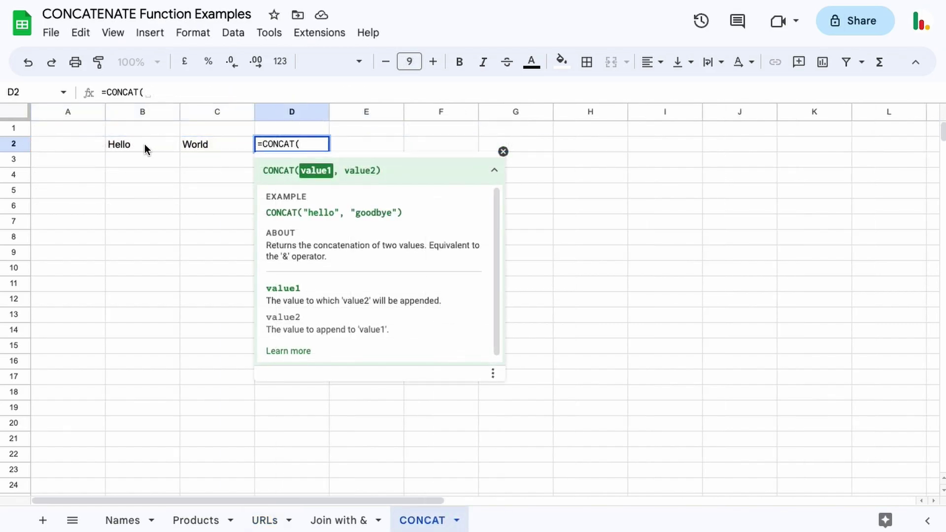
{"action": "left_click", "coordinate": [145, 146]}
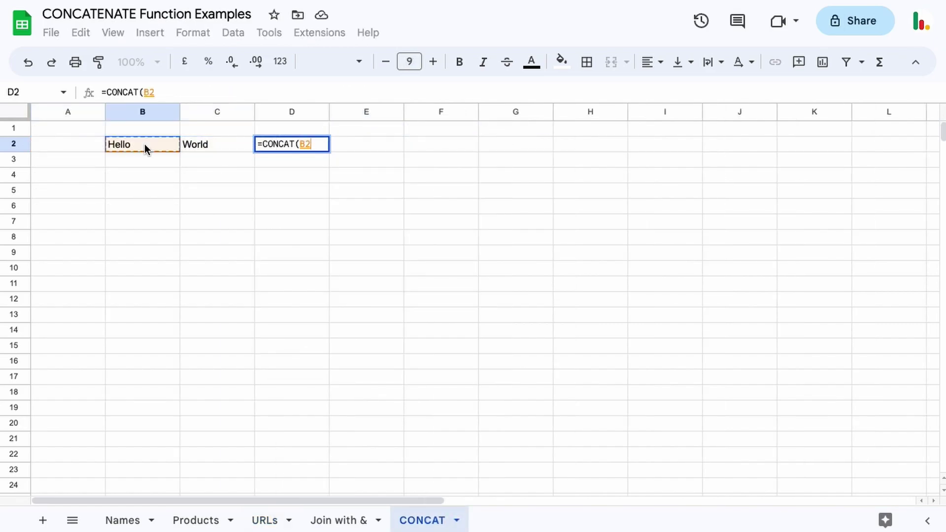
{"action": "type", "text": ","}
{"action": "left_click", "coordinate": [212, 144]}
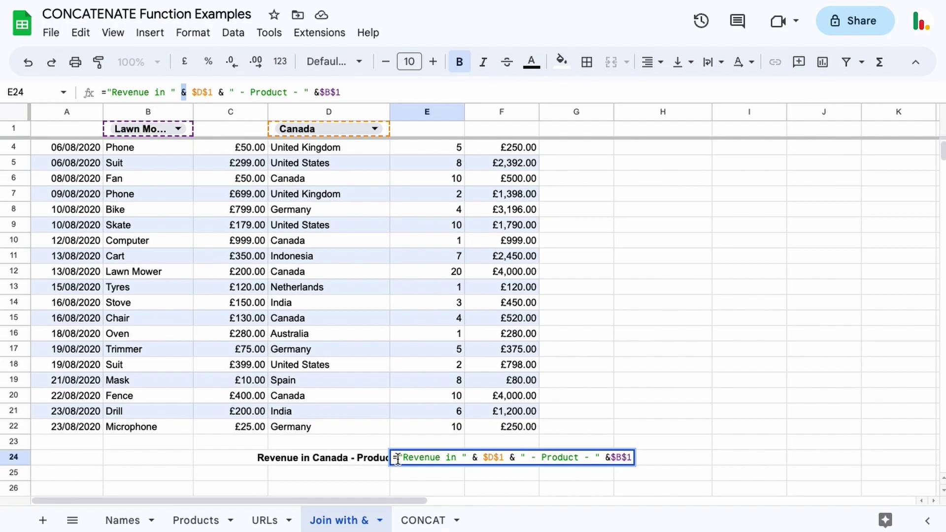
{"action": "left_click_drag", "start_coordinate": [397, 457], "coordinate": [469, 457]}
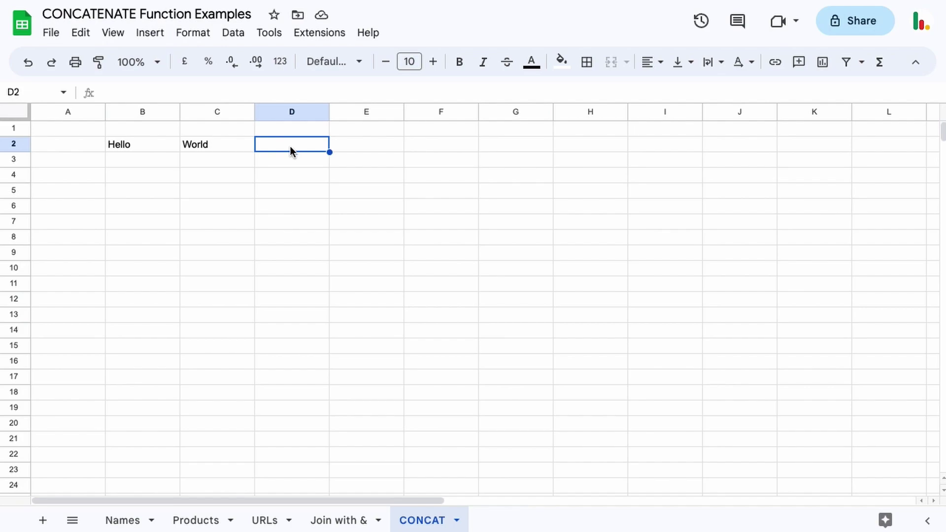
Enter the formula =CONCAT(B2,C2) in cell D2 of the CONCAT sheet to join the two words.
{"action": "type", "text": "=con"}
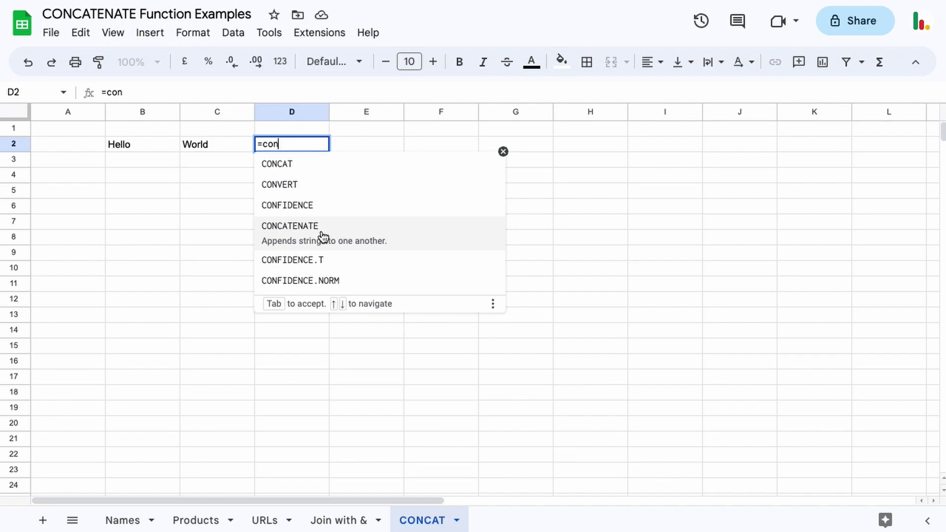
{"action": "left_click", "coordinate": [295, 168]}
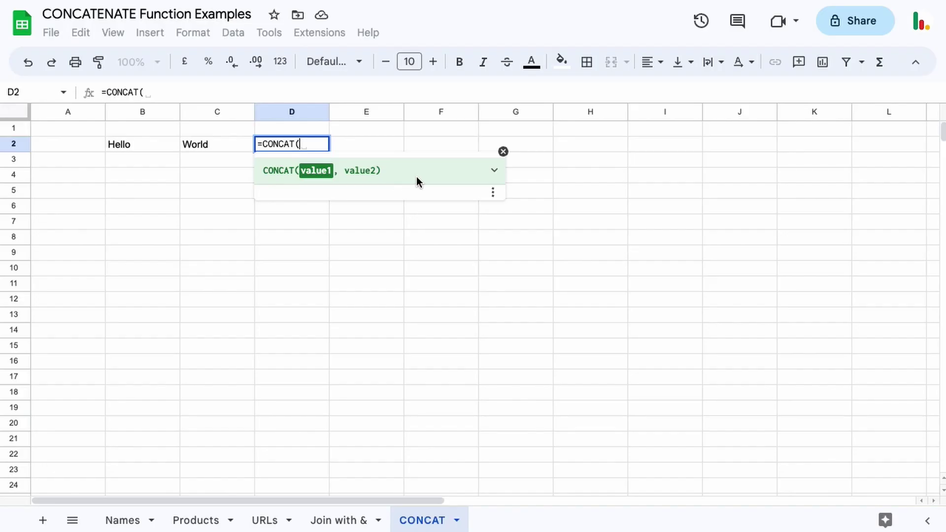
{"action": "left_click", "coordinate": [494, 172]}
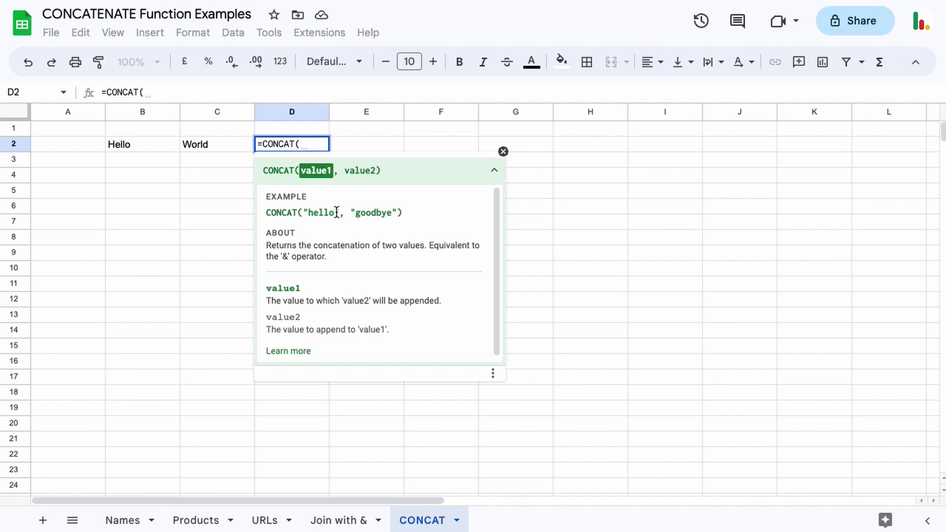
{"action": "left_click_drag", "start_coordinate": [339, 213], "coordinate": [303, 212]}
{"action": "left_click", "coordinate": [302, 144]}
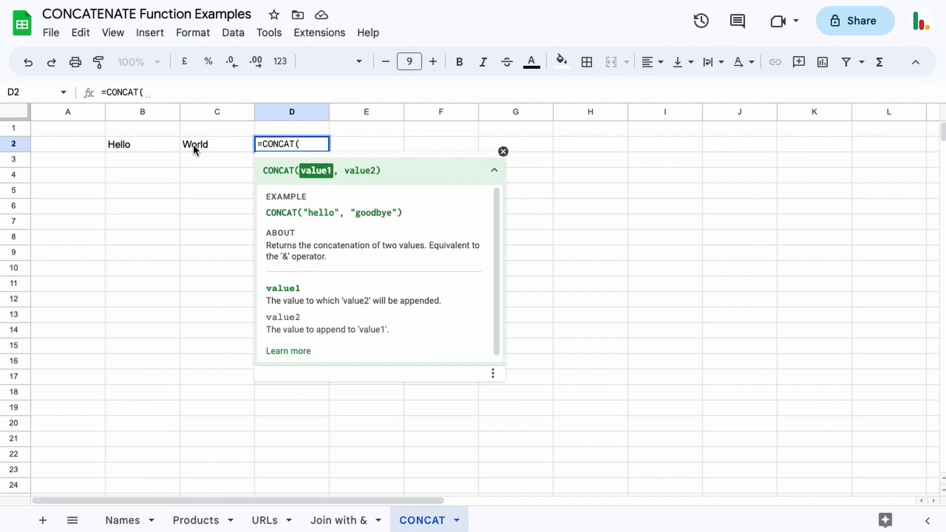
{"action": "left_click", "coordinate": [144, 146]}
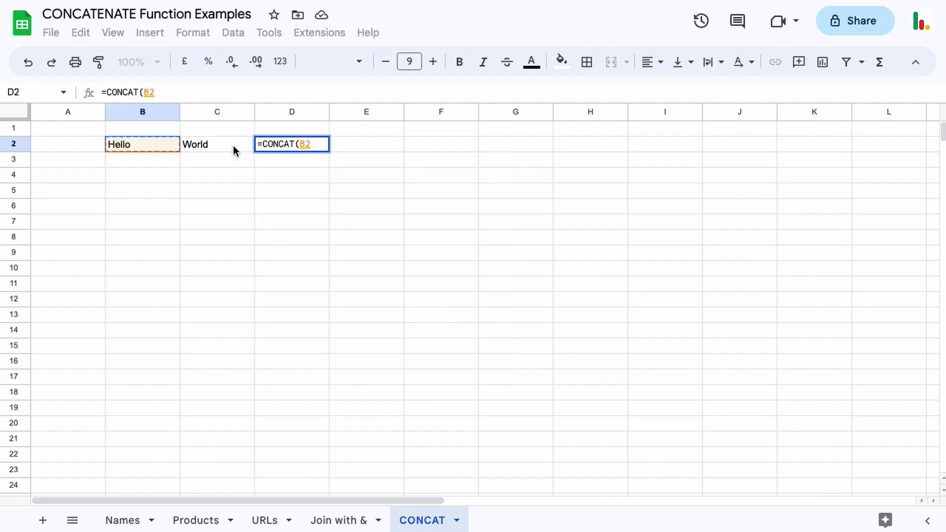
{"action": "type", "text": ","}
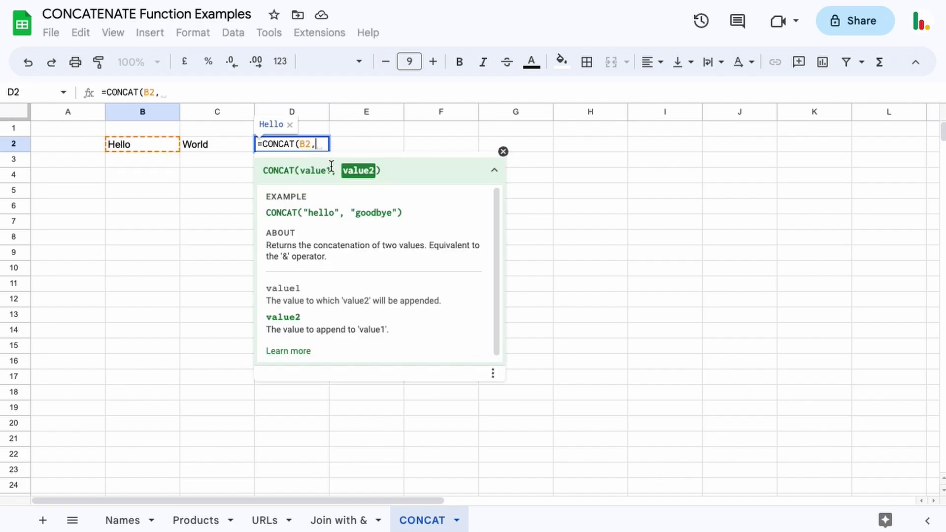
{"action": "left_click", "coordinate": [212, 144]}
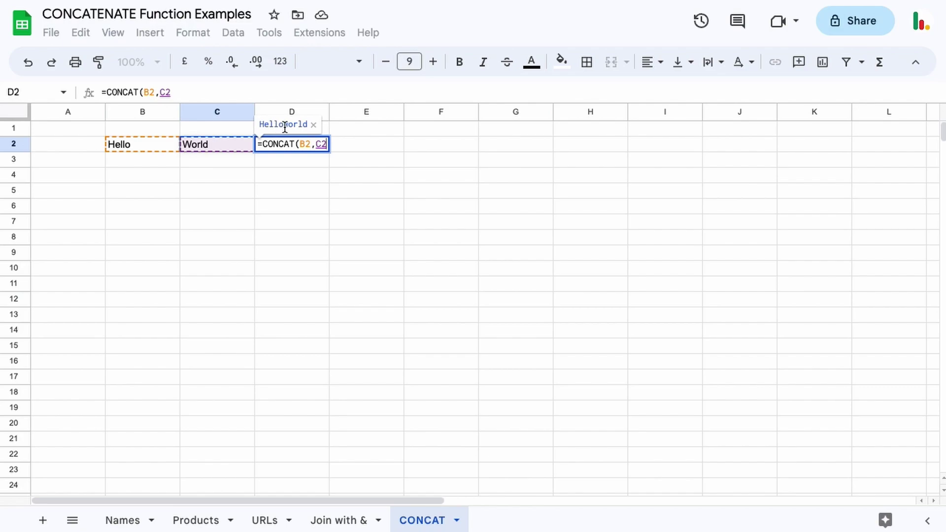
{"action": "type", "text": ")"}
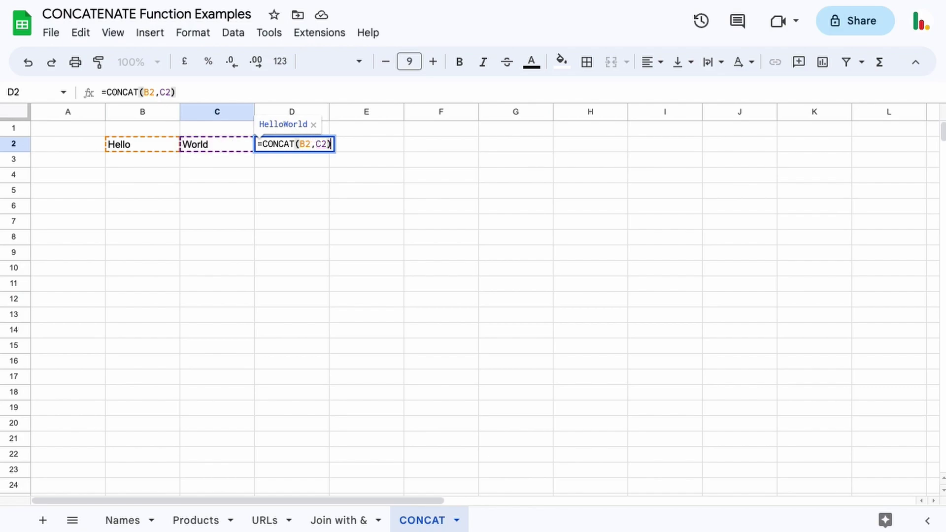
{"action": "key", "text": "Return"}
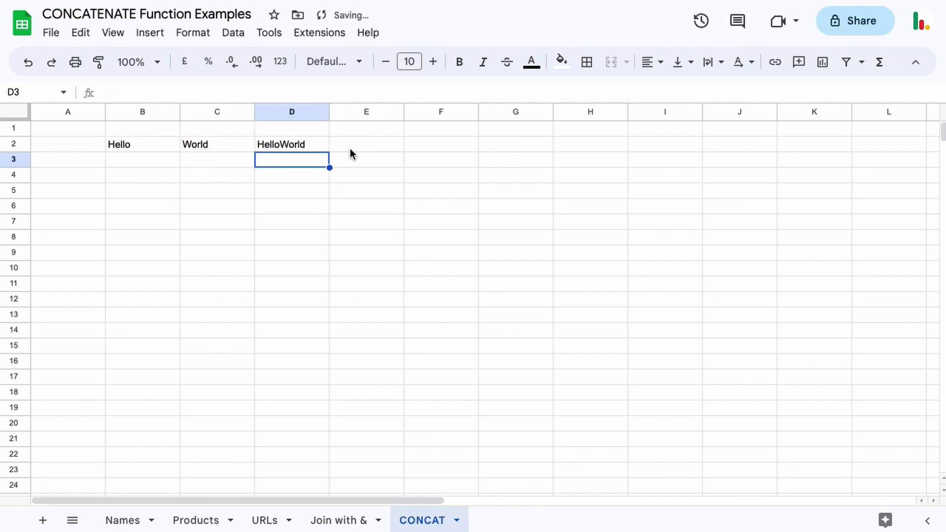
Enter the formula =CONCAT("Hello ","World") in cell D3, with a trailing space inside the first text string.
{"action": "left_click", "coordinate": [305, 142]}
{"action": "left_click", "coordinate": [296, 164]}
{"action": "type", "text": "=CONCAT(\""}
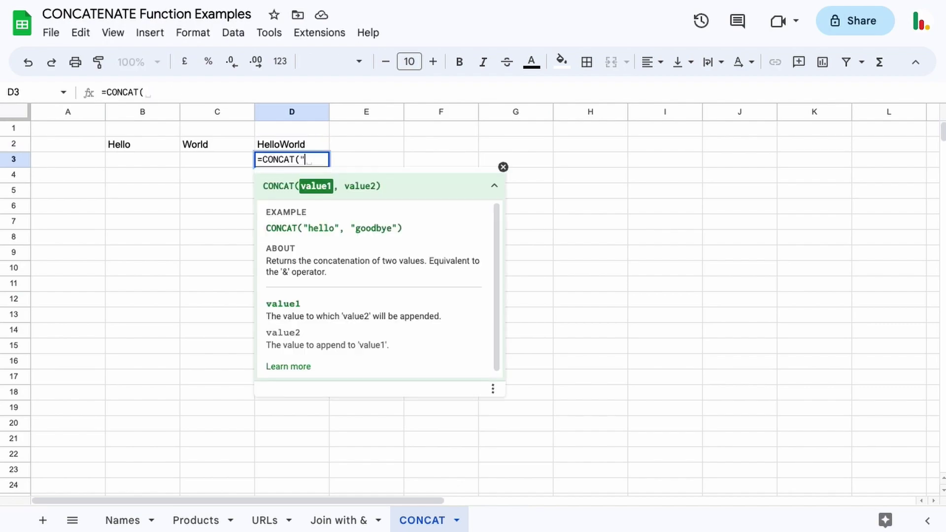
{"action": "type", "text": "Hello"}
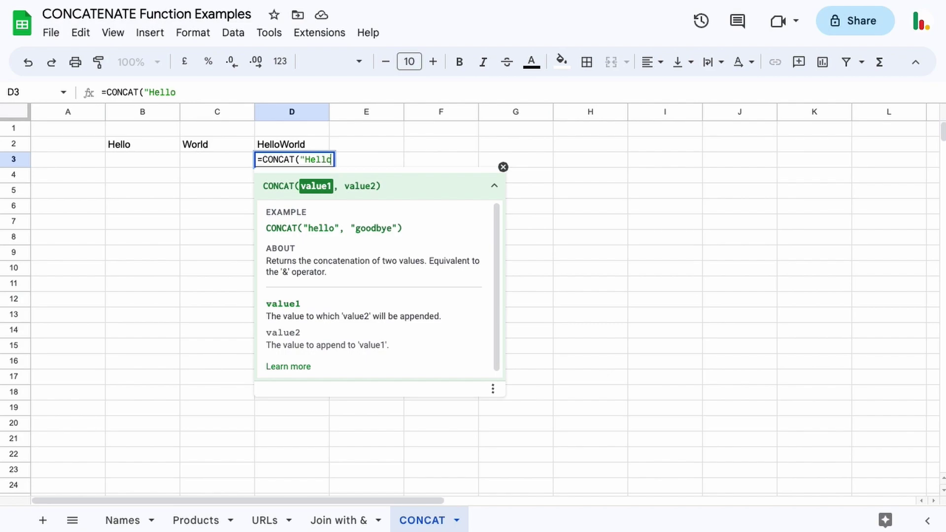
{"action": "type", "text": " \", "}
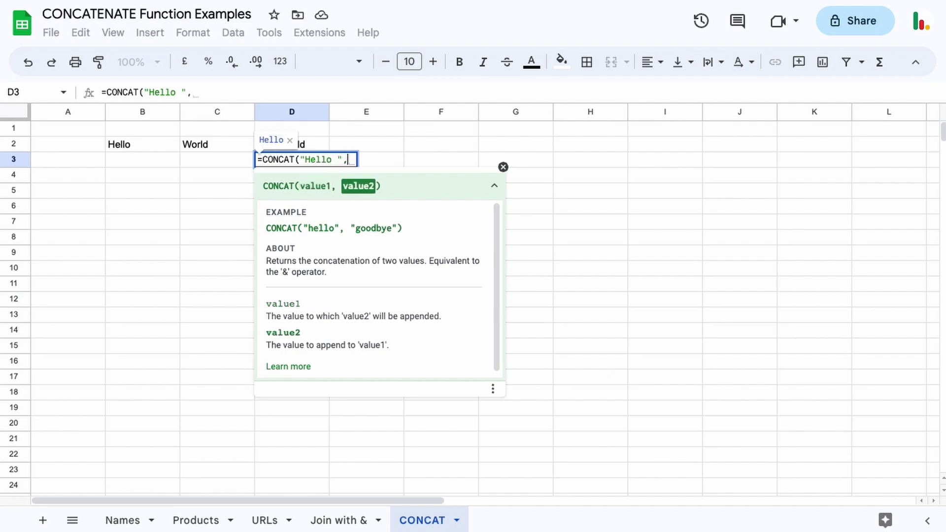
{"action": "type", "text": "\""}
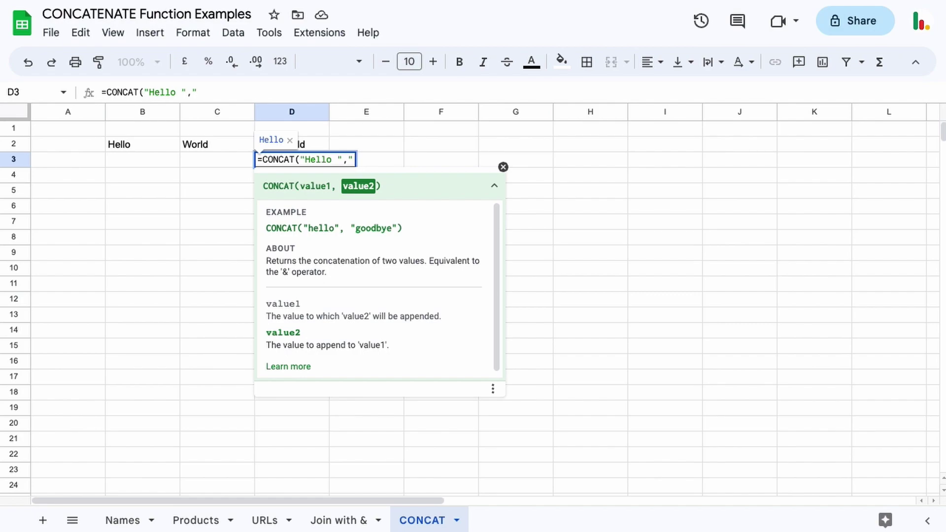
{"action": "type", "text": "World\""}
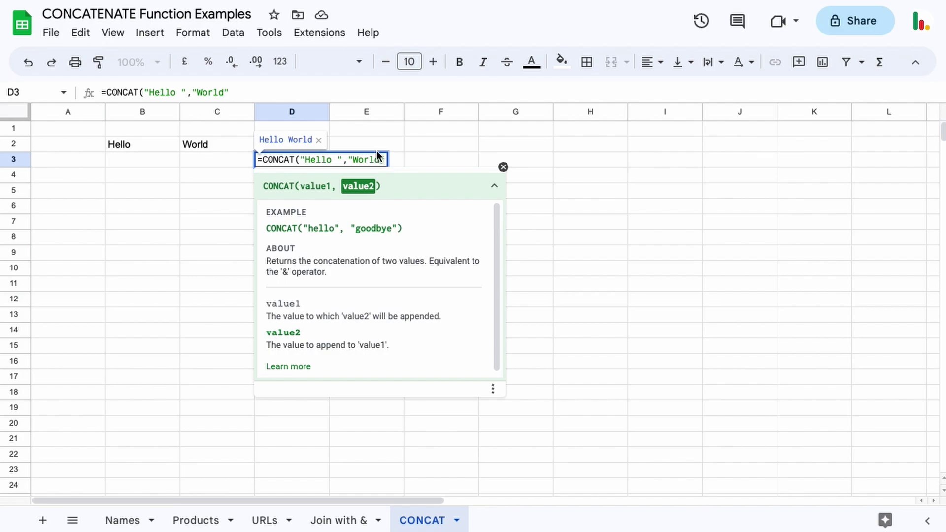
{"action": "key", "text": "Return"}
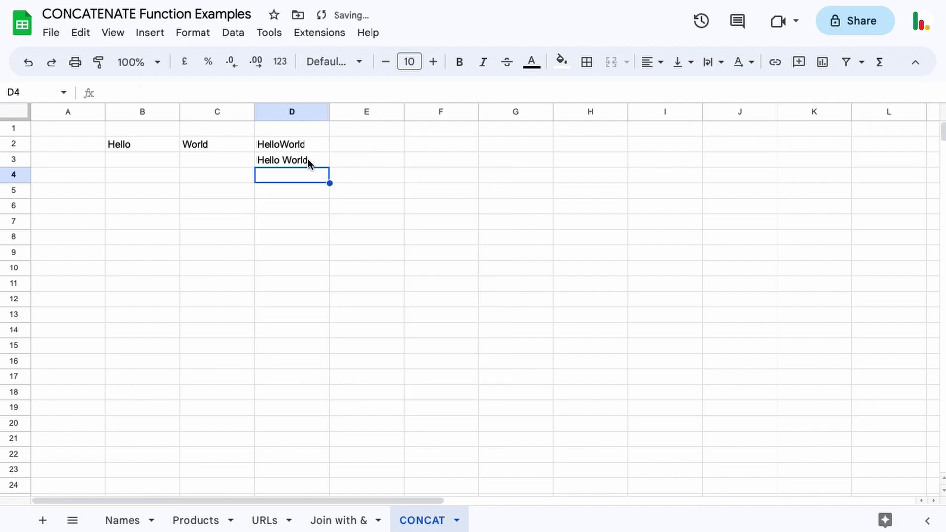
Add a trailing space after Hello in cell B2 and review the CONCAT formulas in D2 and D3.
{"action": "left_click", "coordinate": [294, 165]}
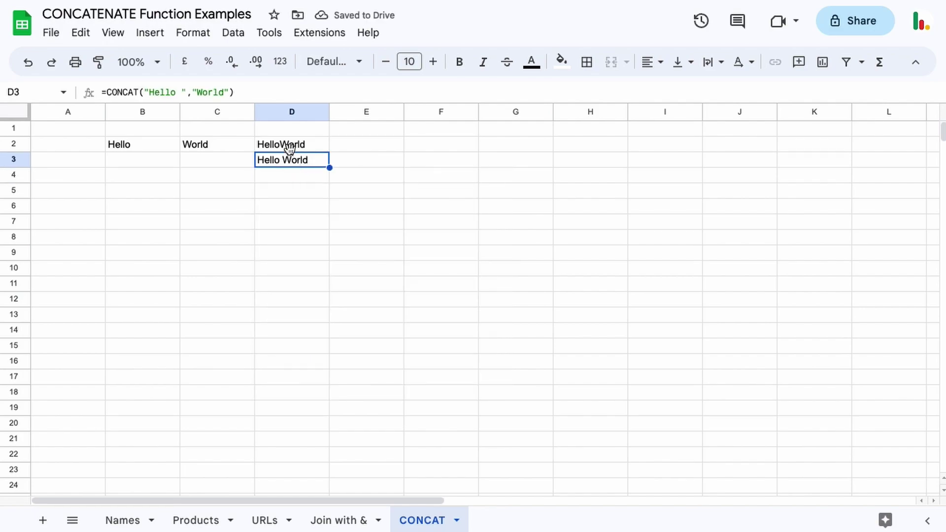
{"action": "left_click", "coordinate": [288, 146]}
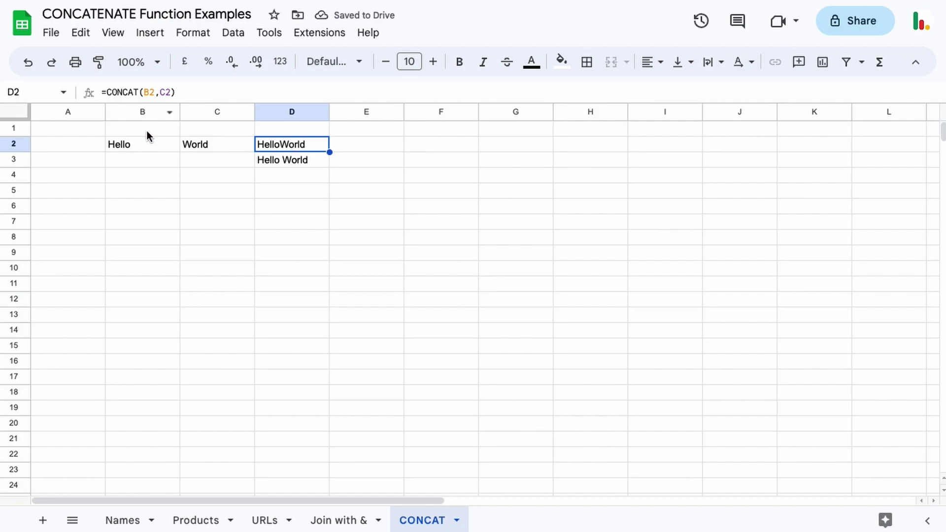
{"action": "double_click", "coordinate": [142, 143]}
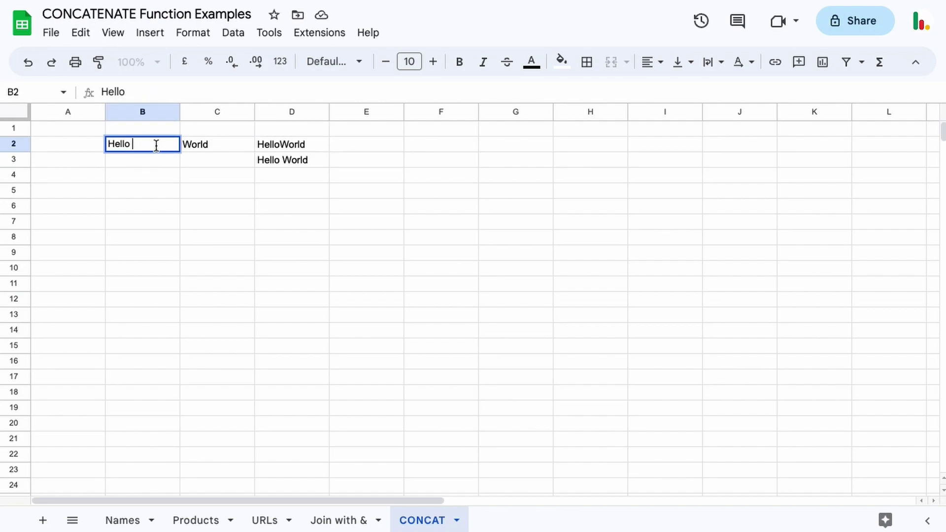
{"action": "key", "text": "Return"}
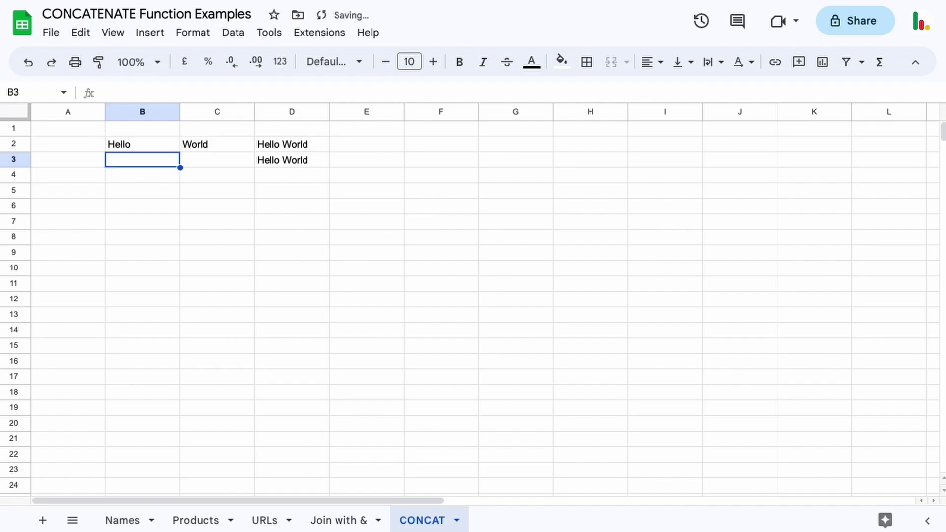
{"action": "left_click", "coordinate": [285, 146]}
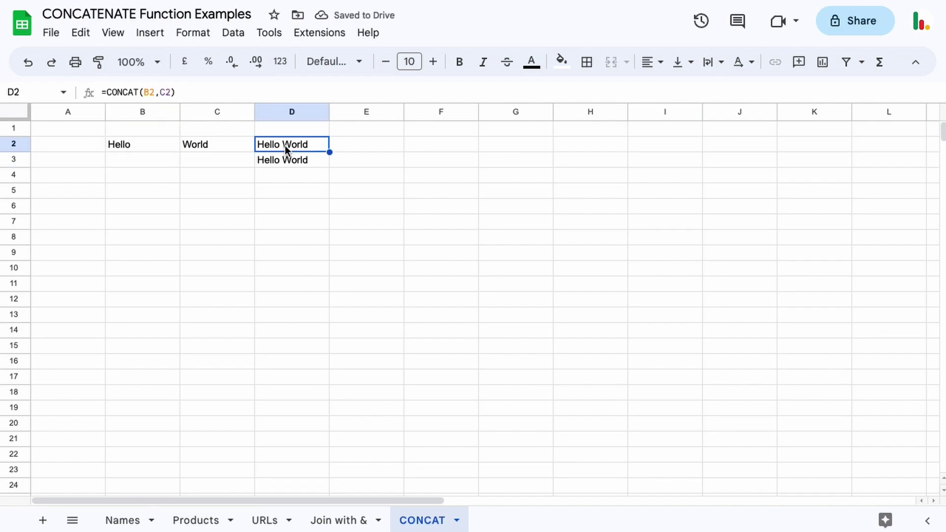
{"action": "left_click", "coordinate": [285, 158]}
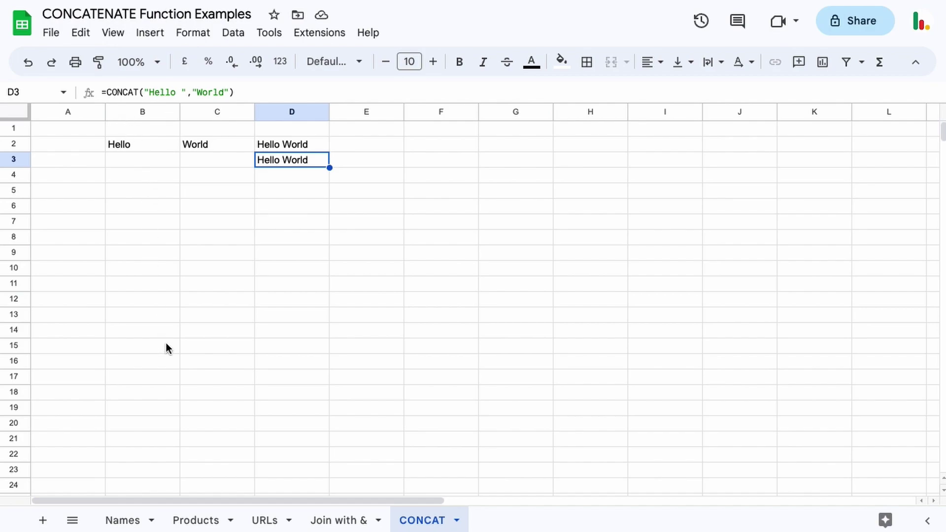
On the Names sheet, enter =CONCATENATE(A2,B2) in cell C2 to join the first and last name.
{"action": "left_click", "coordinate": [123, 522]}
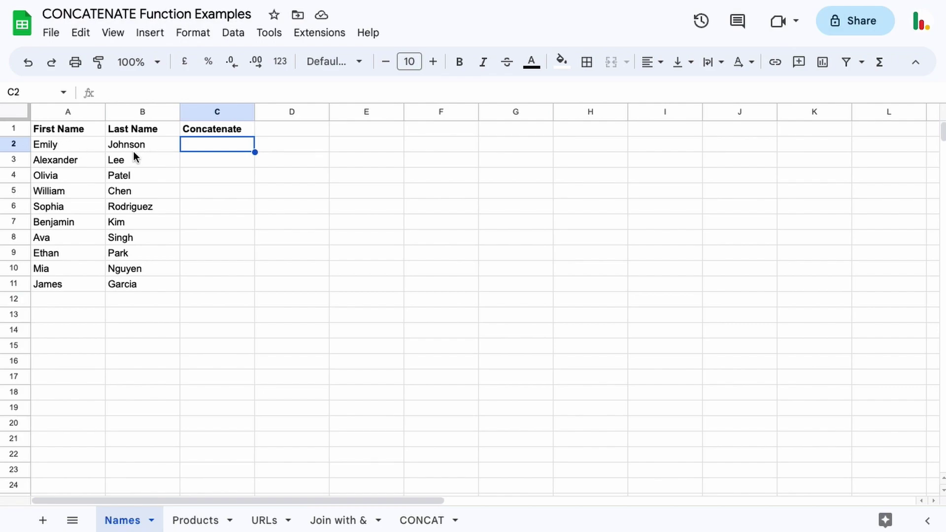
{"action": "type", "text": "=con"}
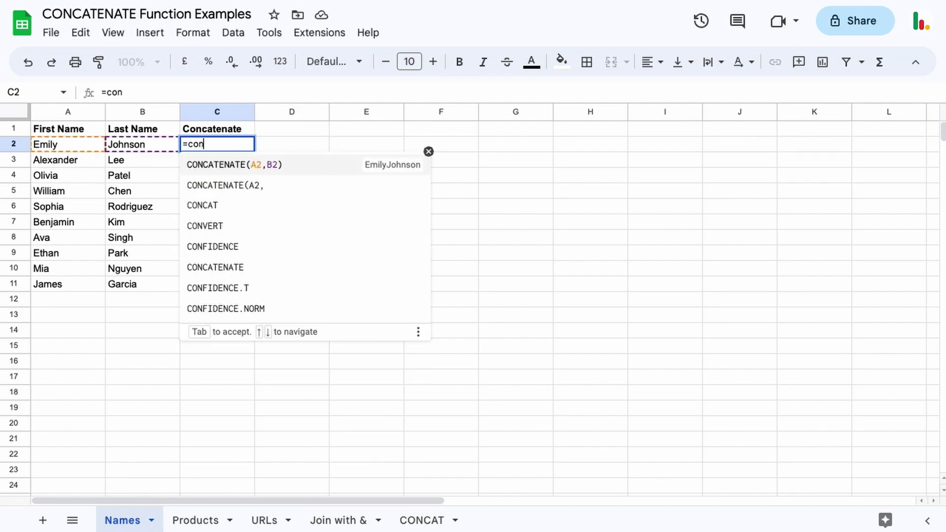
{"action": "left_click", "coordinate": [239, 277]}
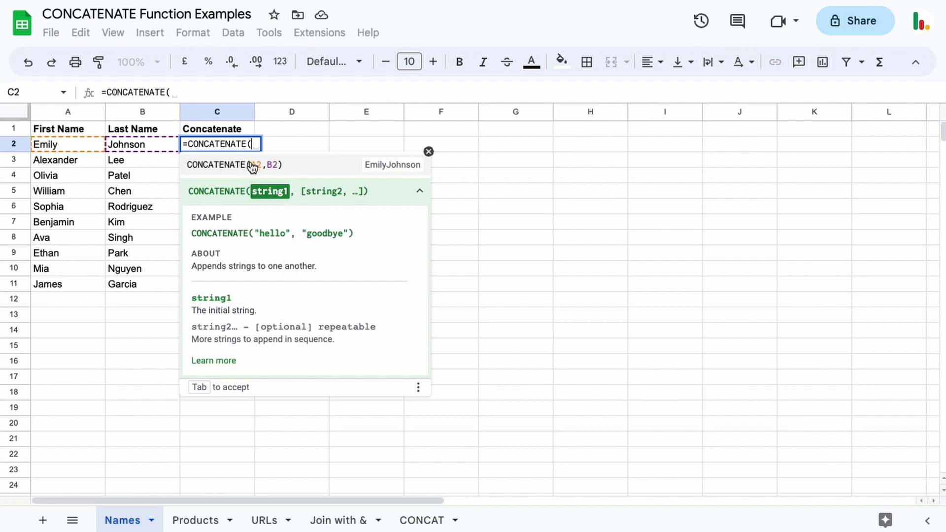
{"action": "left_click", "coordinate": [68, 143]}
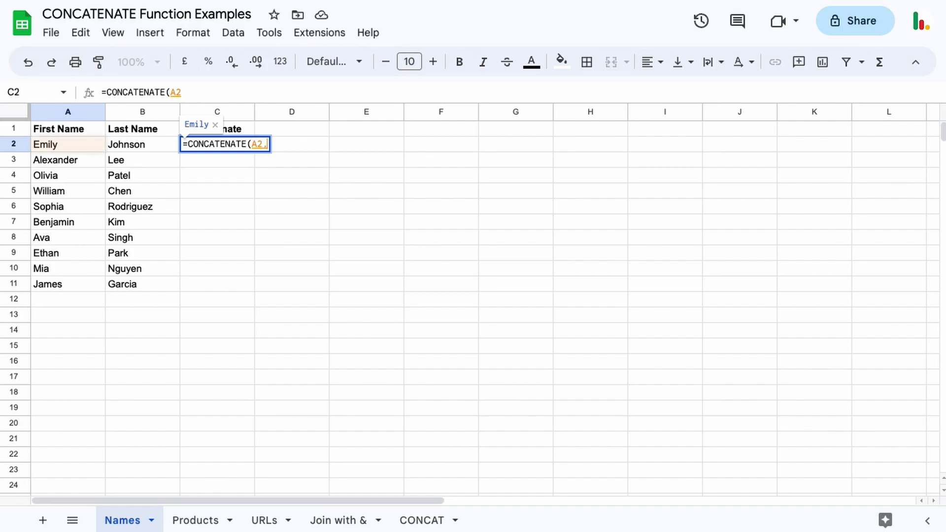
{"action": "type", "text": ","}
{"action": "left_click", "coordinate": [140, 144]}
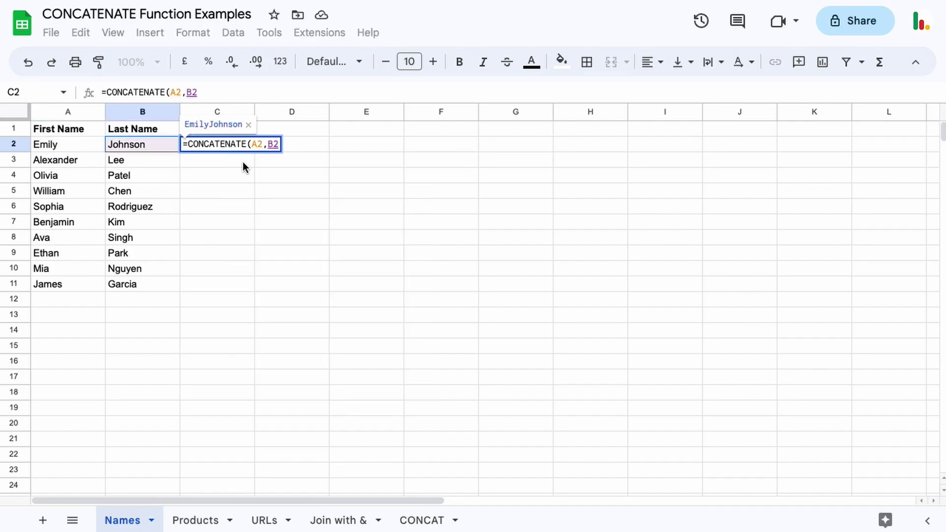
{"action": "type", "text": ")"}
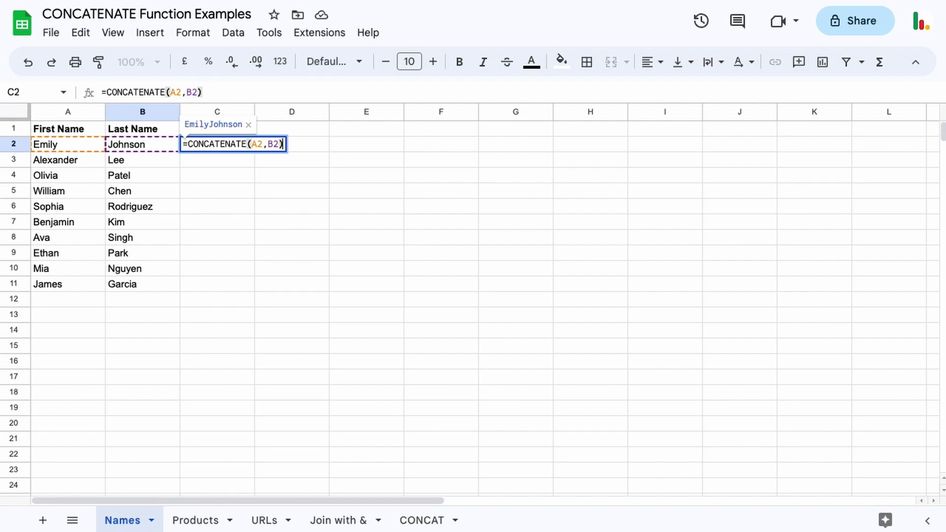
{"action": "key", "text": "Return"}
{"action": "key", "text": "Escape"}
Change the formula in C2 to =CONCATENATE(A2," ",B2) and fill it down to C11.
{"action": "left_click", "coordinate": [206, 142]}
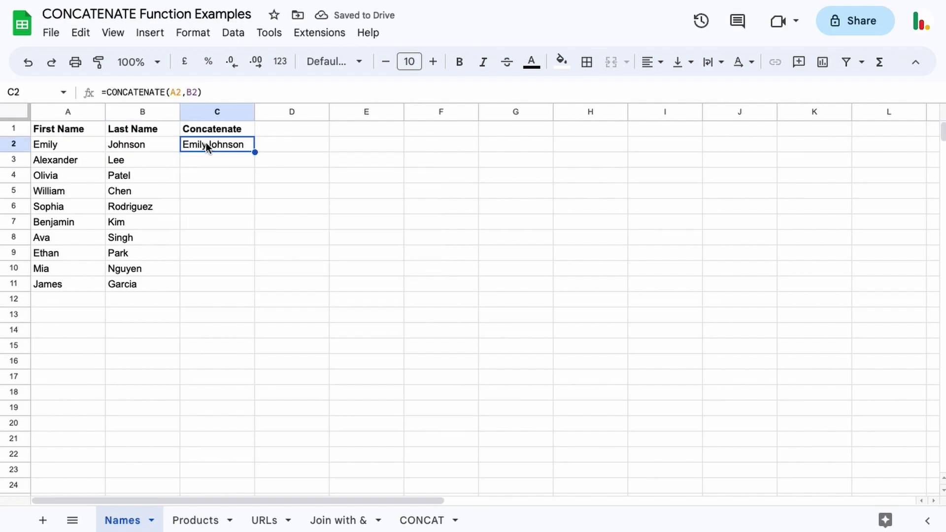
{"action": "double_click", "coordinate": [221, 143]}
{"action": "key", "text": "BackSpace"}
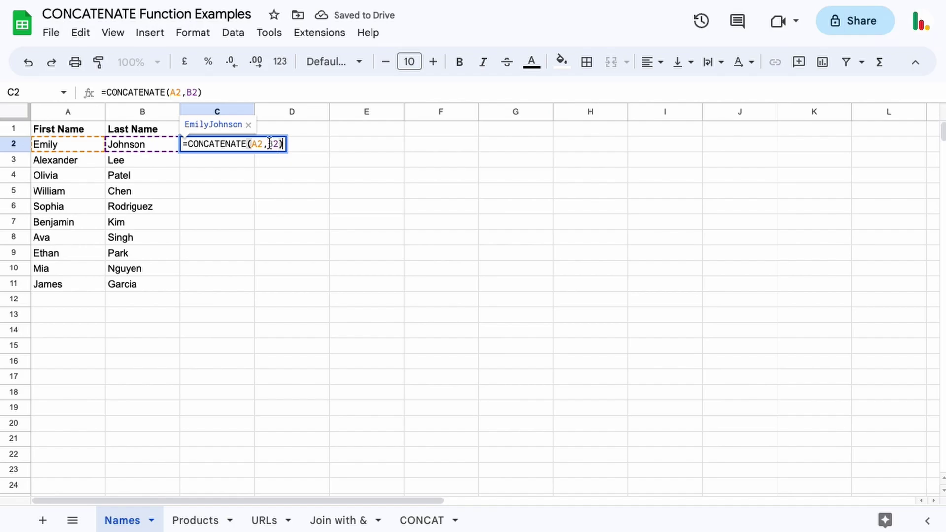
{"action": "key", "text": "BackSpace"}
{"action": "key", "text": "BackSpace"}
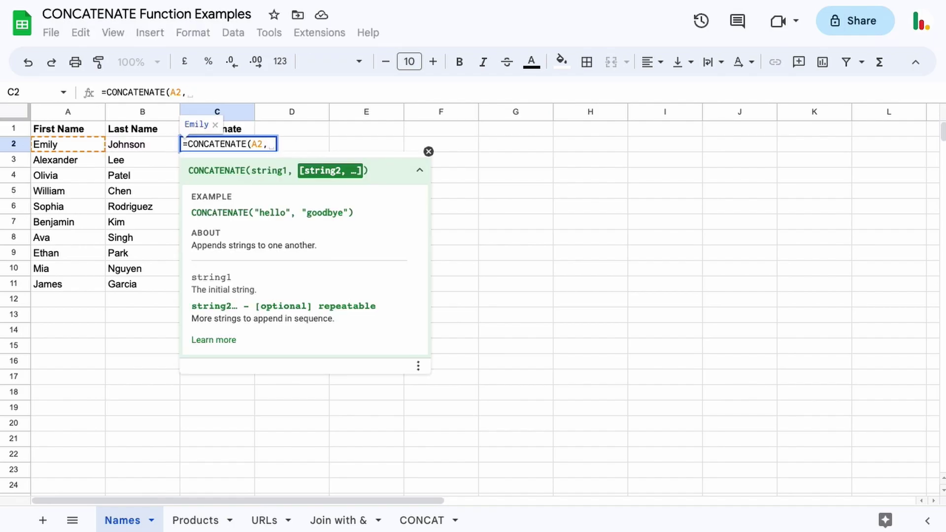
{"action": "type", "text": "\""}
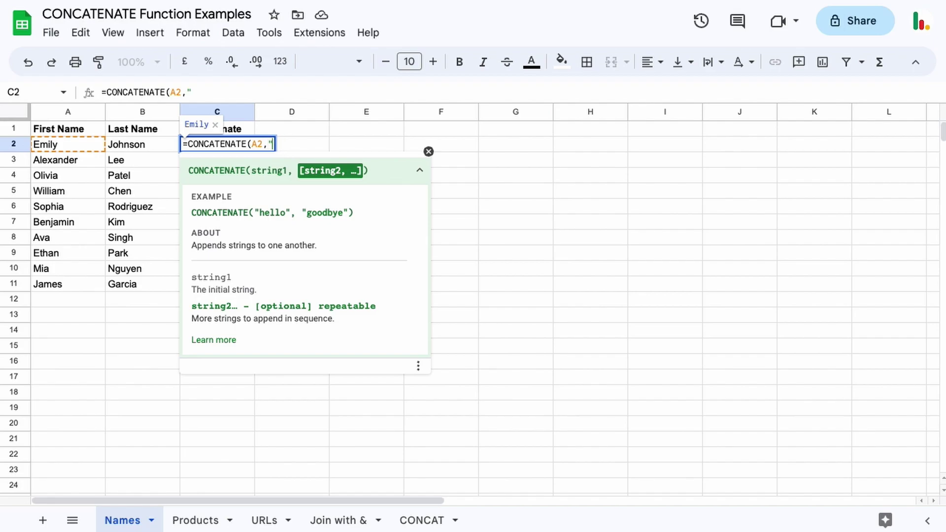
{"action": "type", "text": " \","}
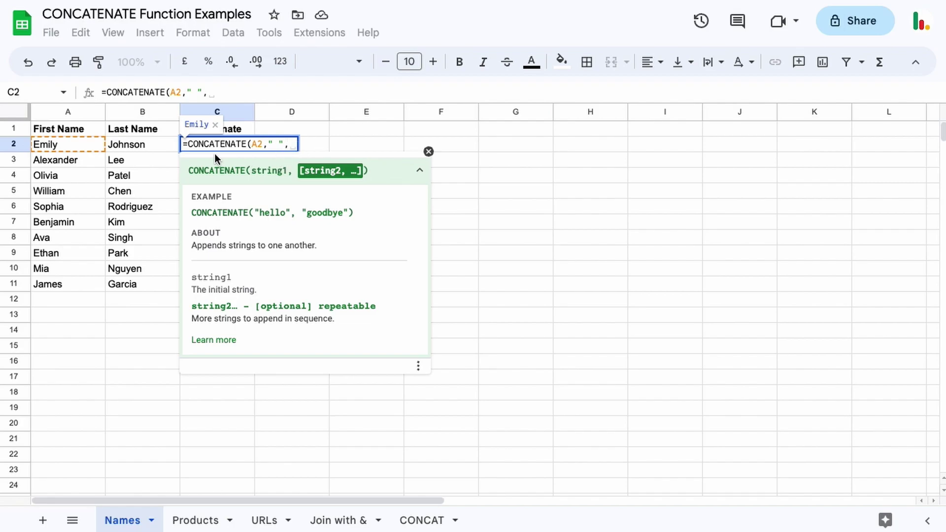
{"action": "left_click", "coordinate": [146, 144]}
{"action": "type", "text": ")"}
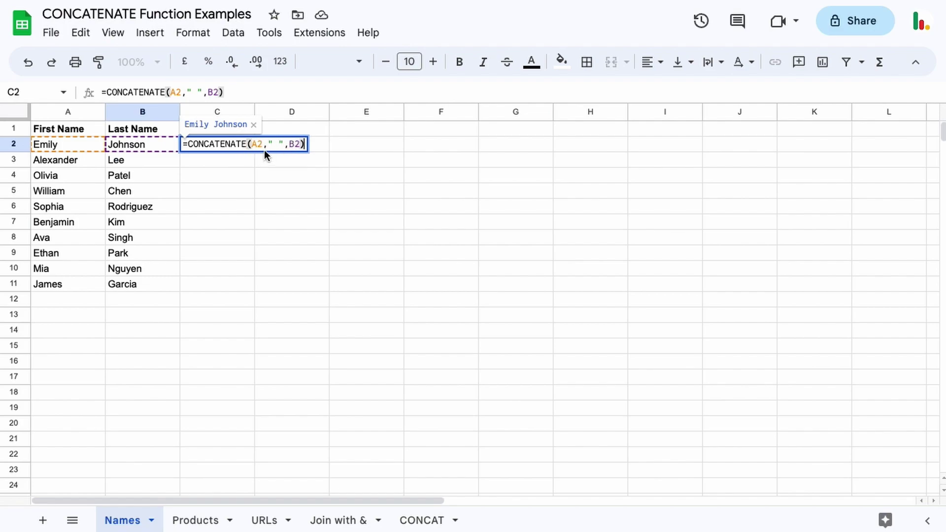
{"action": "key", "text": "ctrl+Return"}
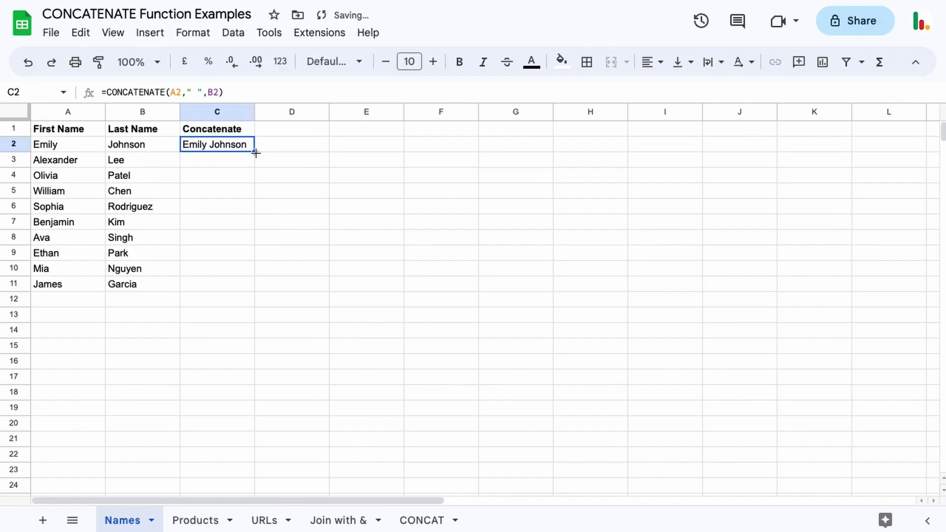
{"action": "left_click_drag", "start_coordinate": [253, 153], "coordinate": [255, 288]}
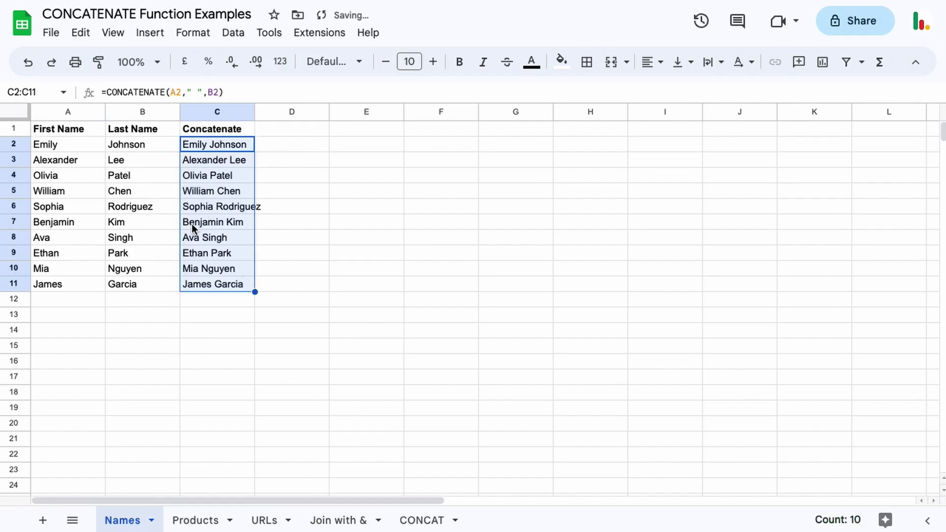
On the Products sheet, begin the formula =CONCATENATE(A2," - ",B2 in cell D2 to join product and size.
{"action": "key", "text": "ctrl+shift+Page_Down"}
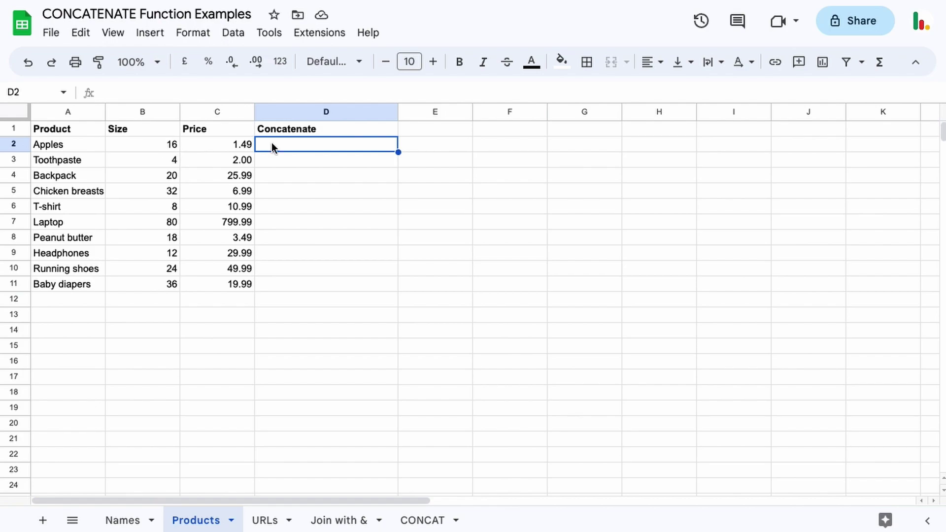
{"action": "type", "text": "=con"}
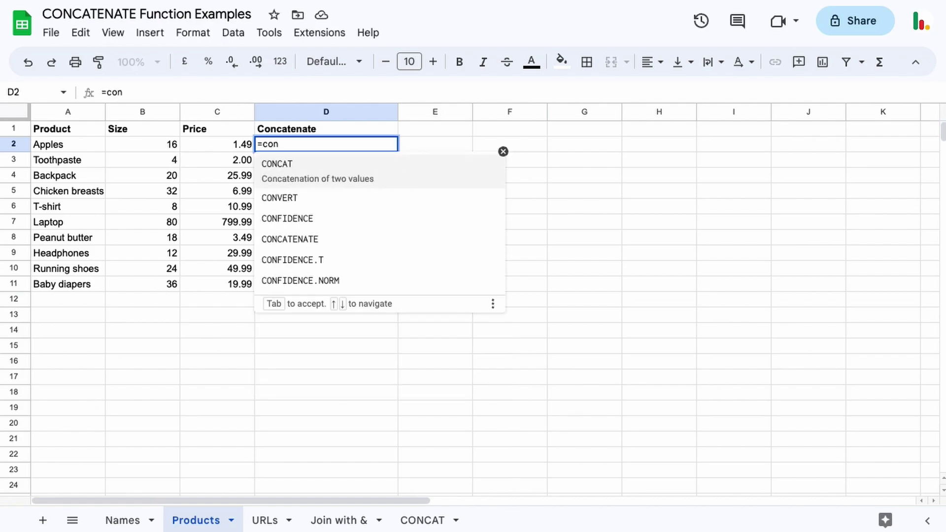
{"action": "key", "text": "Down"}
{"action": "key", "text": "Down"}
{"action": "key", "text": "Down"}
{"action": "key", "text": "Tab"}
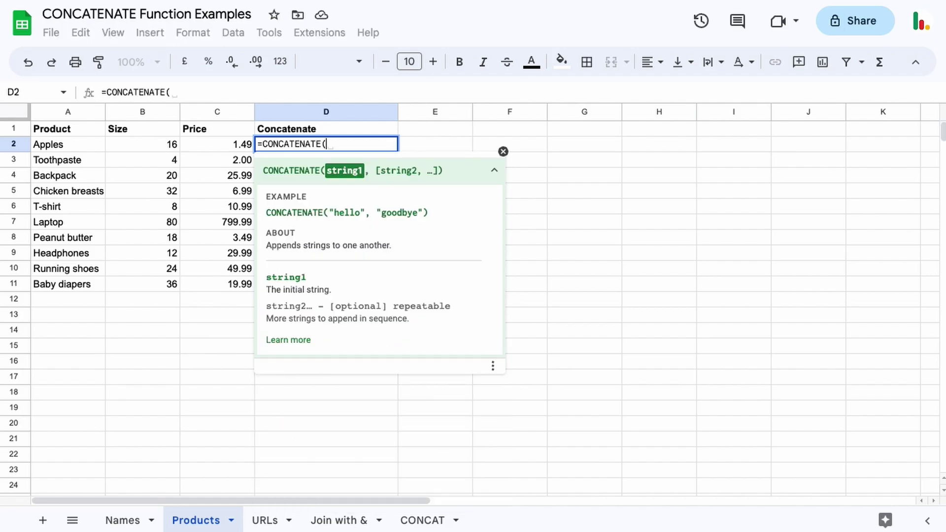
{"action": "left_click", "coordinate": [41, 146]}
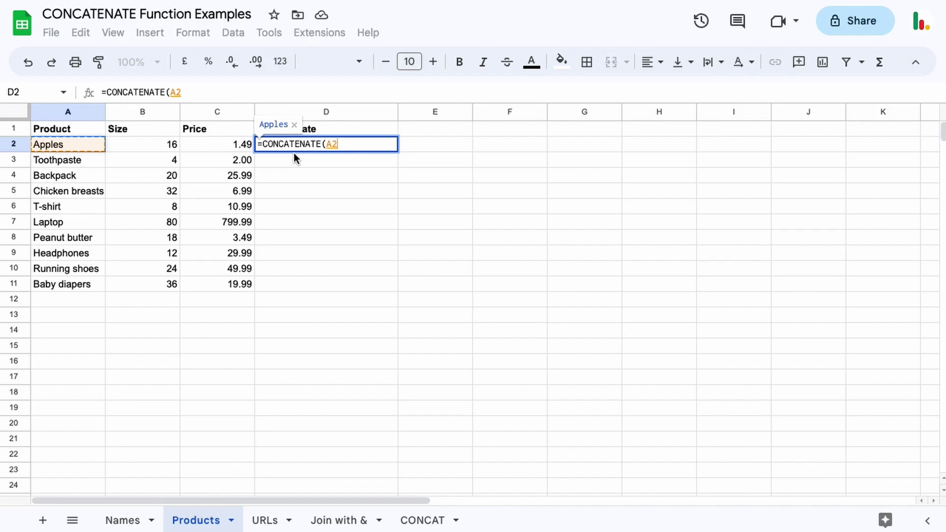
{"action": "type", "text": ", "}
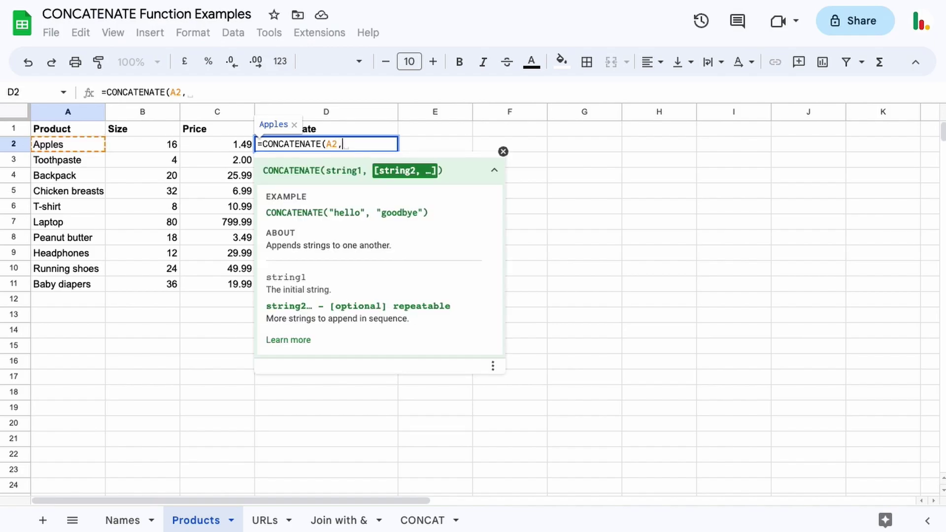
{"action": "type", "text": "\" "}
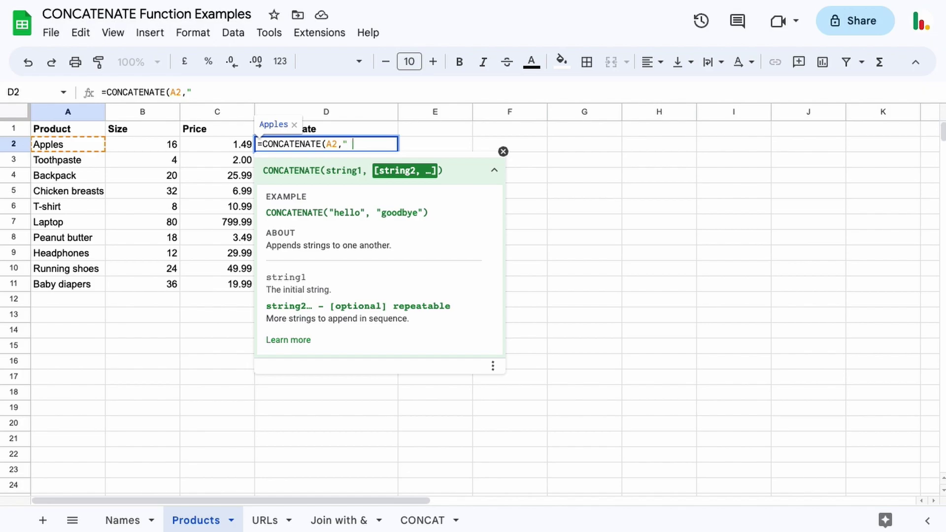
{"action": "type", "text": "- \""}
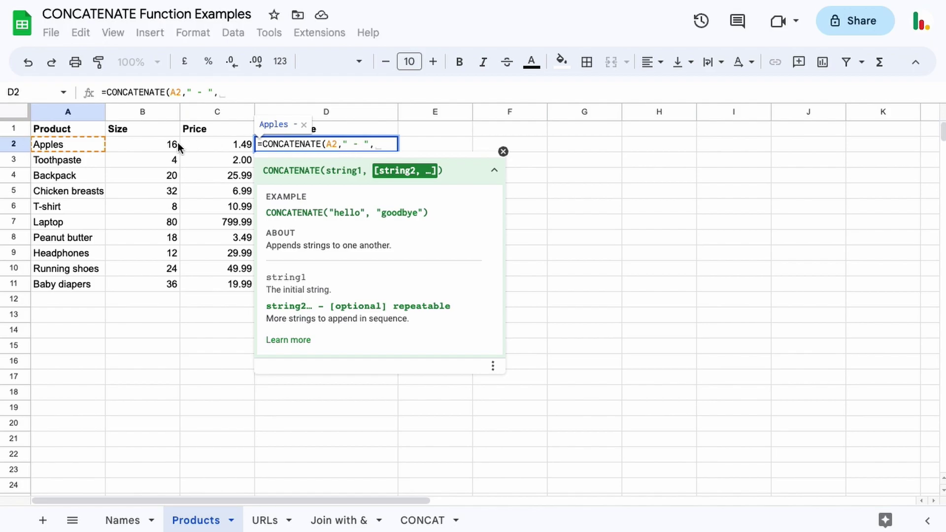
{"action": "type", "text": ","}
{"action": "left_click", "coordinate": [139, 147]}
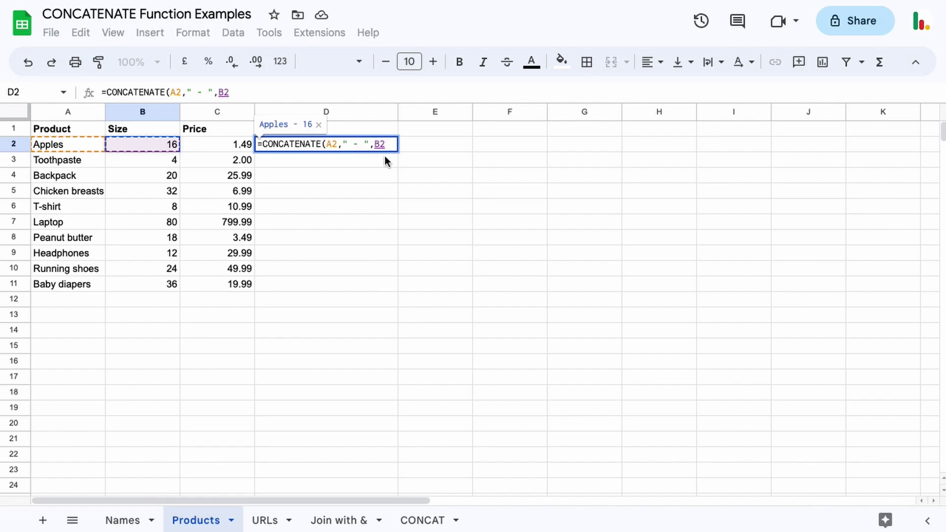
Append the text string " oz - £" after B2 in the D2 formula and put spaces around the " - " string.
{"action": "type", "text": ","}
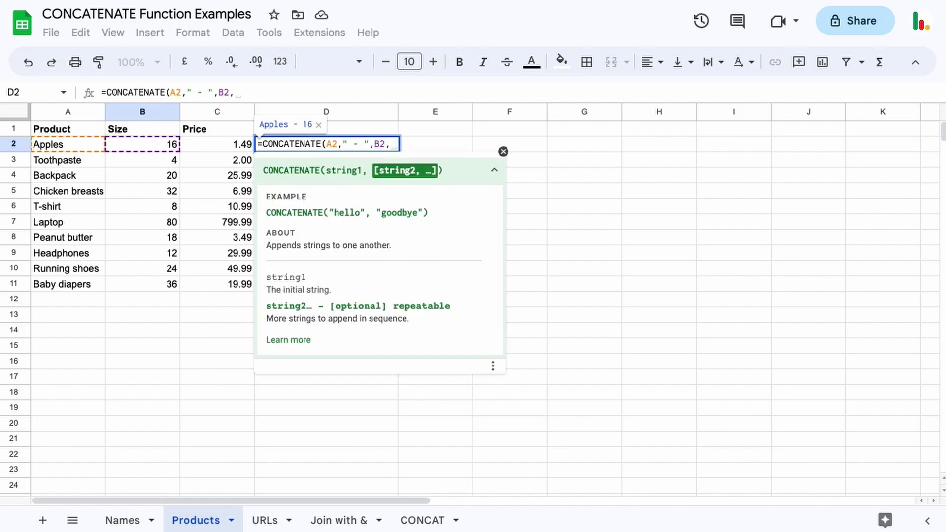
{"action": "type", "text": " \""}
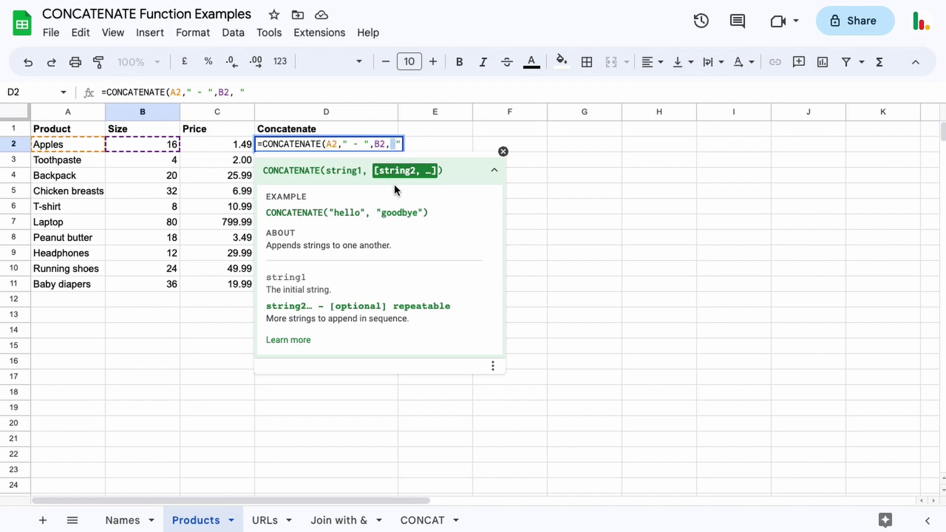
{"action": "left_click", "coordinate": [368, 143]}
{"action": "left_click", "coordinate": [347, 143]}
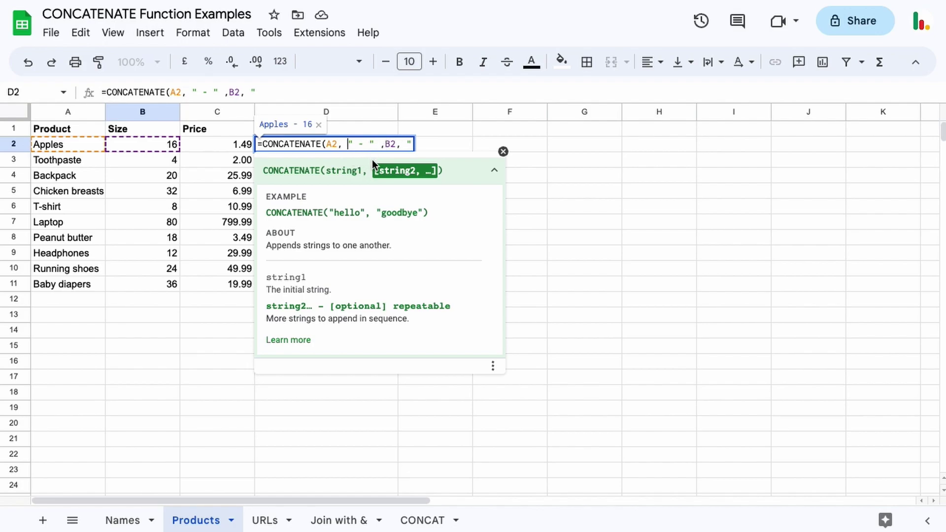
{"action": "left_click", "coordinate": [410, 143]}
{"action": "type", "text": "oz"}
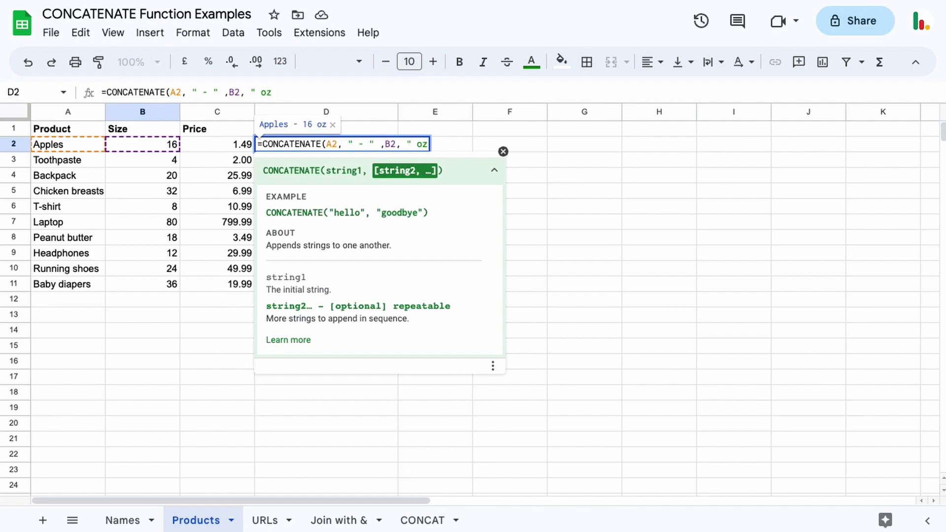
{"action": "type", "text": " - £\""}
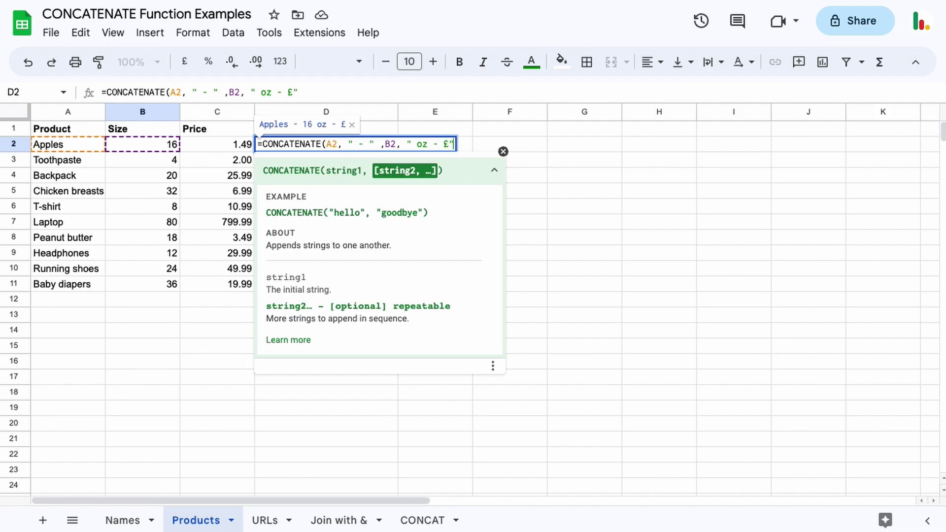
Add the price cell C2 as the last argument and complete the CONCATENATE formula in D2.
{"action": "type", "text": ","}
{"action": "left_click", "coordinate": [218, 143]}
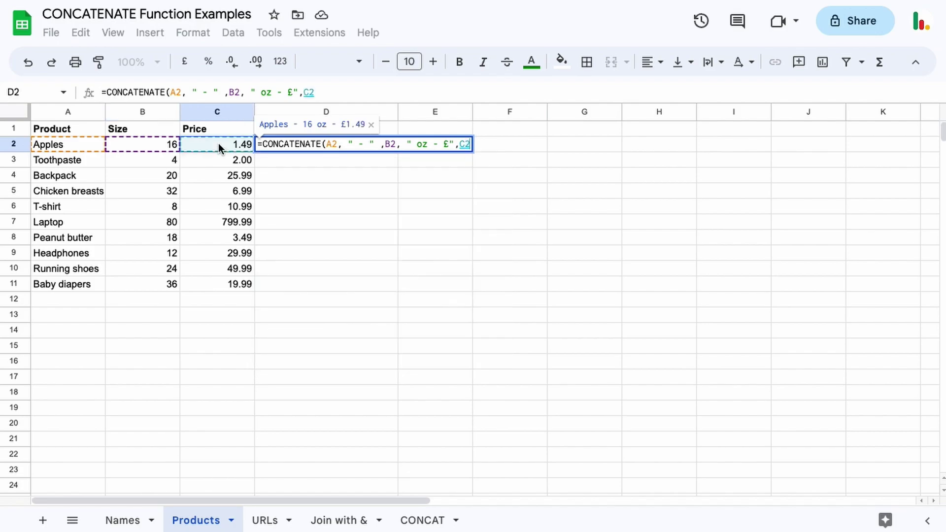
{"action": "left_click", "coordinate": [447, 143]}
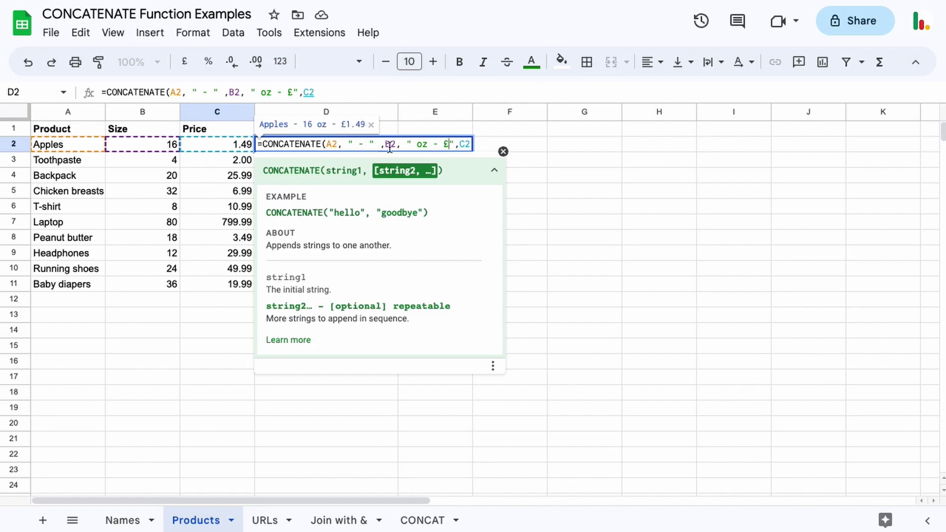
{"action": "left_click", "coordinate": [470, 144]}
{"action": "type", "text": ")"}
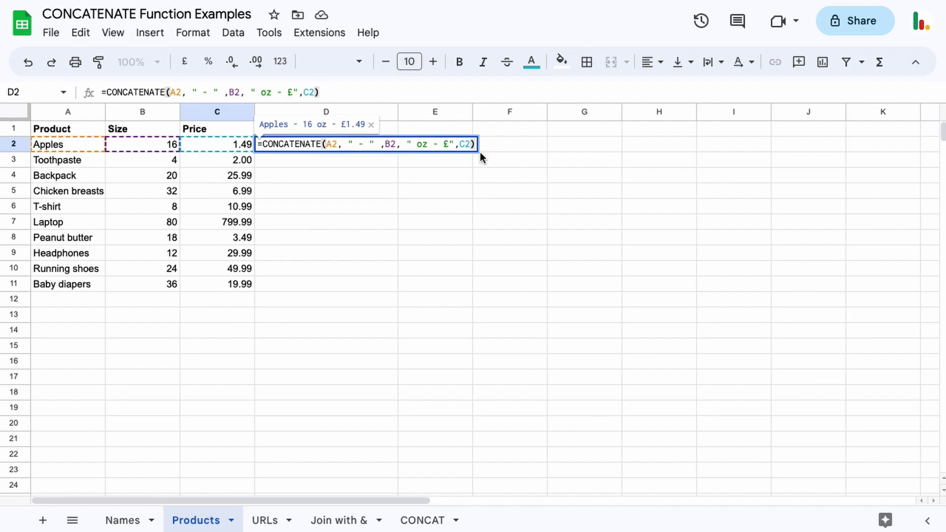
{"action": "left_click_drag", "start_coordinate": [348, 144], "coordinate": [453, 144]}
{"action": "left_click", "coordinate": [473, 144]}
{"action": "key", "text": "Return"}
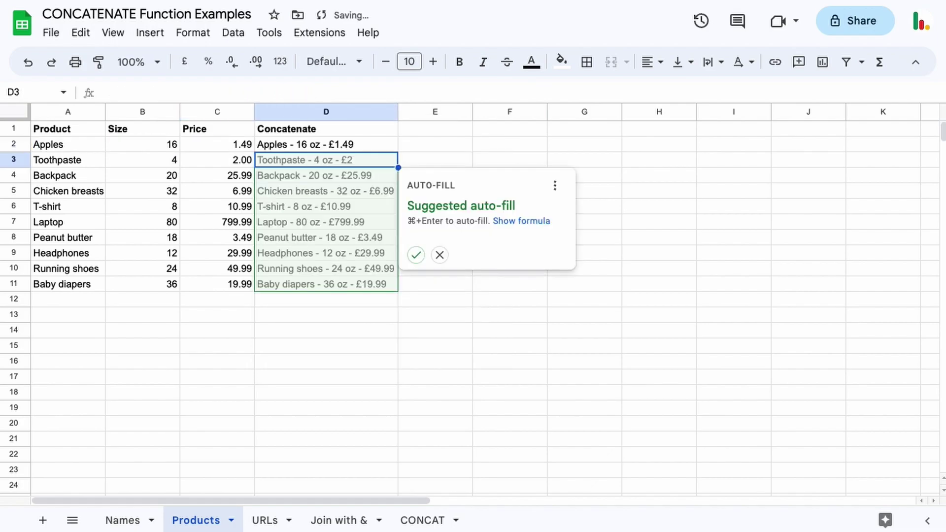
Fill the D2 formula down to D11 and check the copied formula in D6.
{"action": "key", "text": "Up"}
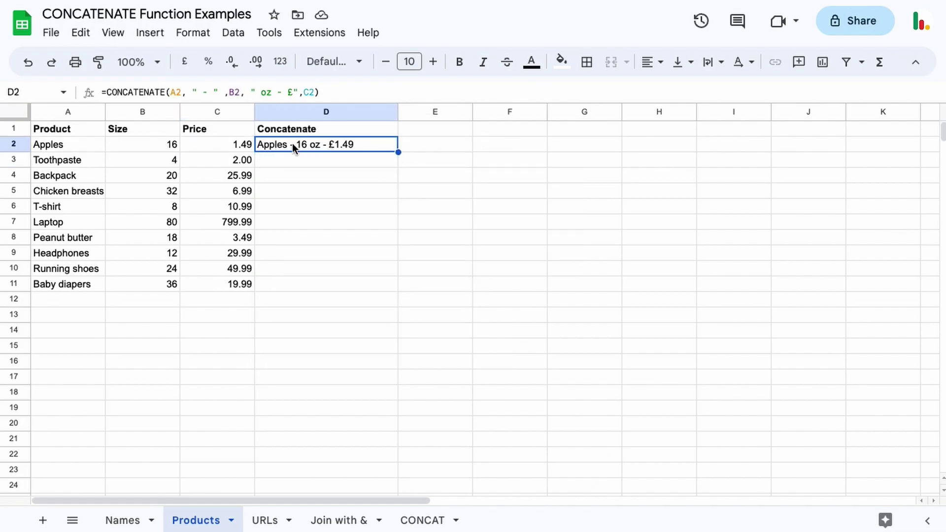
{"action": "double_click", "coordinate": [392, 149]}
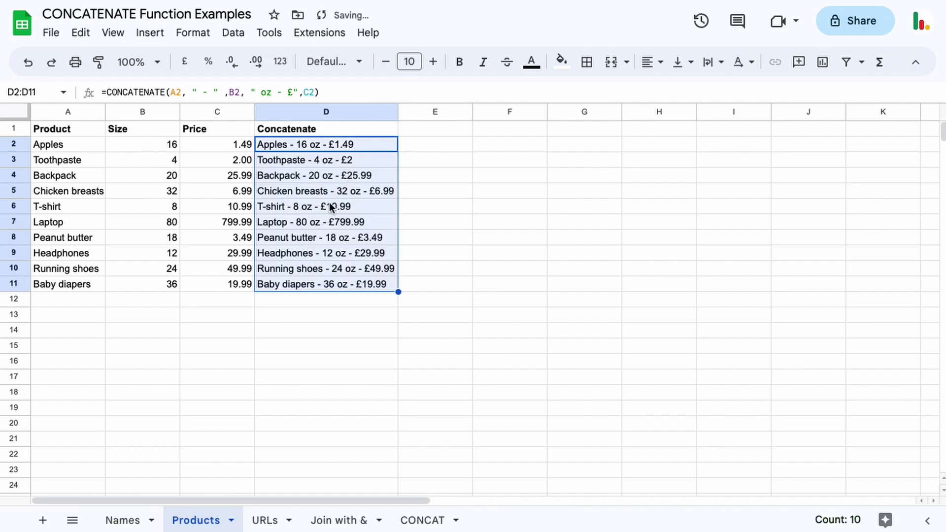
{"action": "left_click", "coordinate": [289, 208]}
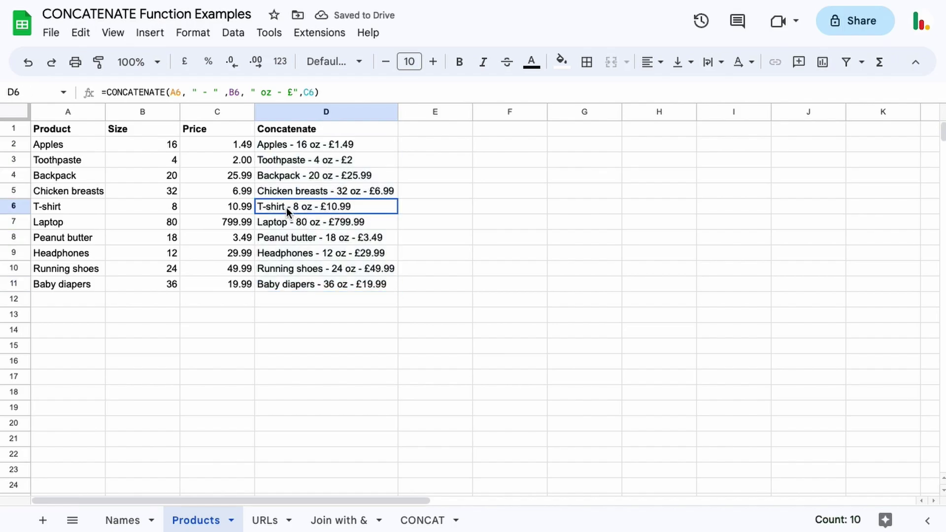
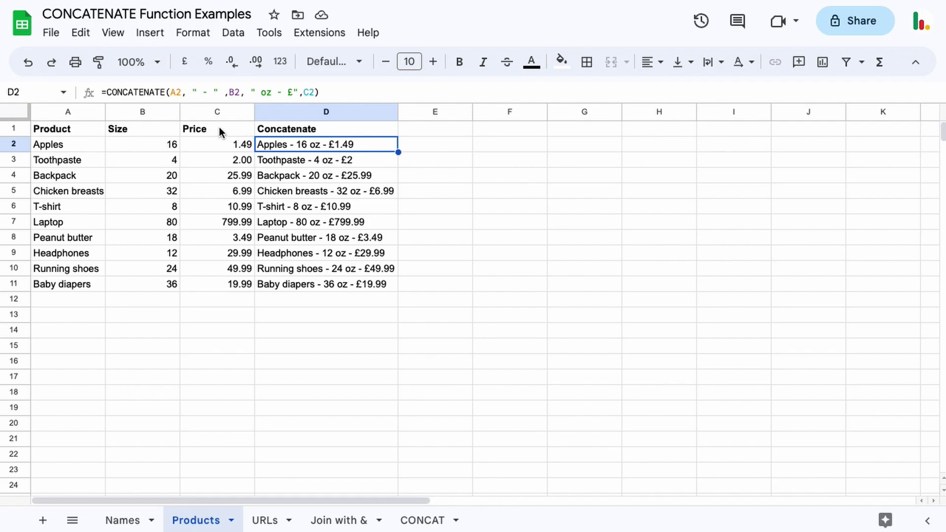
Move the Price column from C to F and inspect the price reference in the D2 formula.
{"action": "left_click_drag", "start_coordinate": [197, 119], "coordinate": [513, 118]}
{"action": "left_click", "coordinate": [343, 144]}
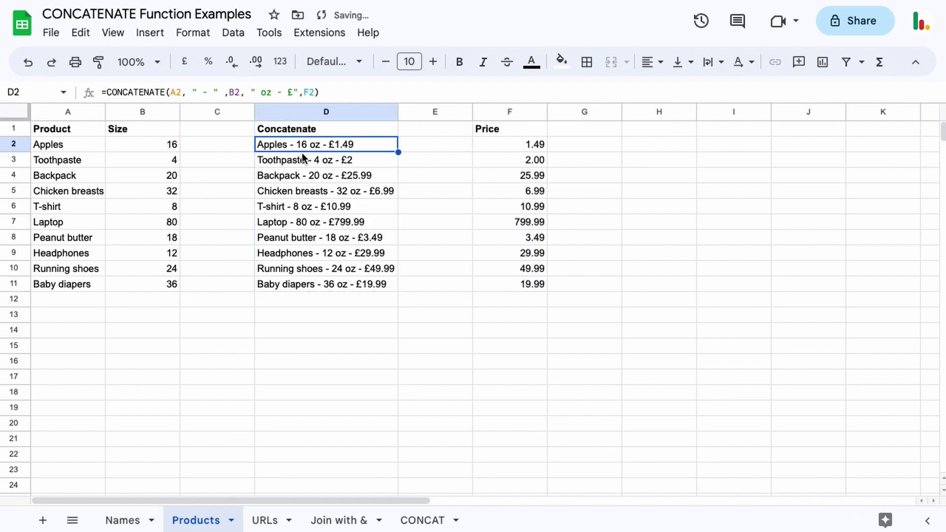
{"action": "double_click", "coordinate": [329, 144]}
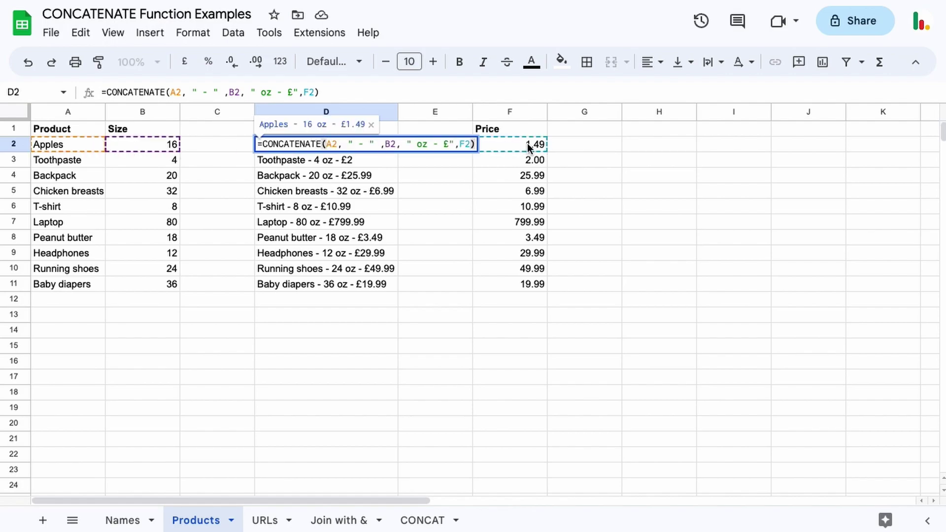
{"action": "key", "text": "Escape"}
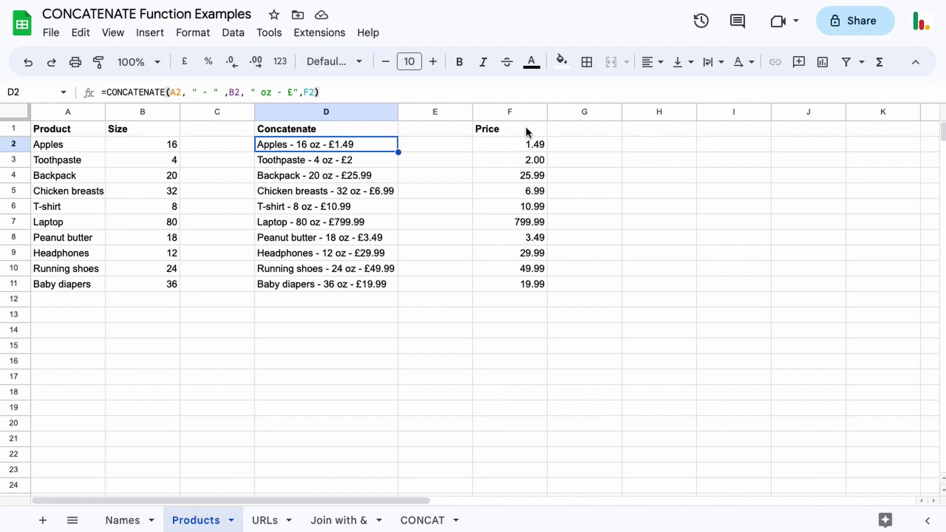
{"action": "left_click", "coordinate": [264, 520]}
{"action": "left_click", "coordinate": [299, 148]}
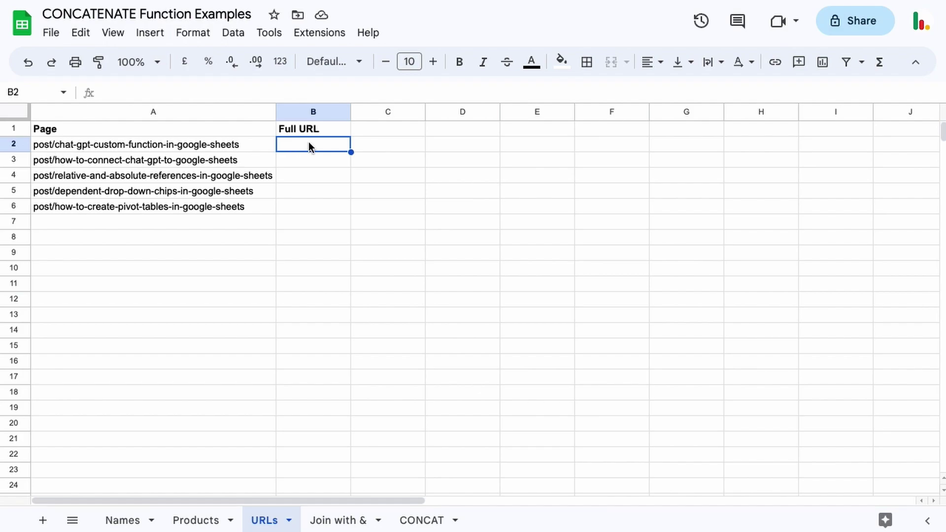
{"action": "type", "text": "=con"}
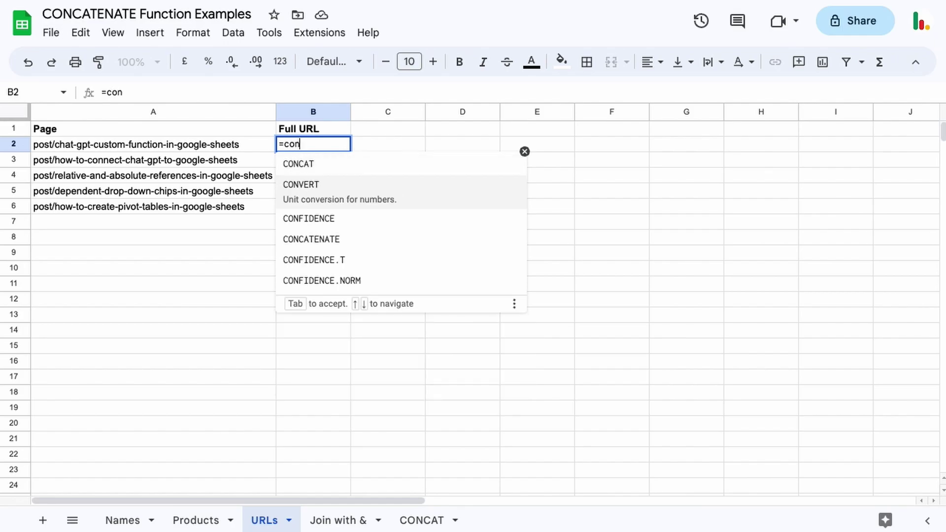
{"action": "key", "text": "Down"}
{"action": "key", "text": "Down"}
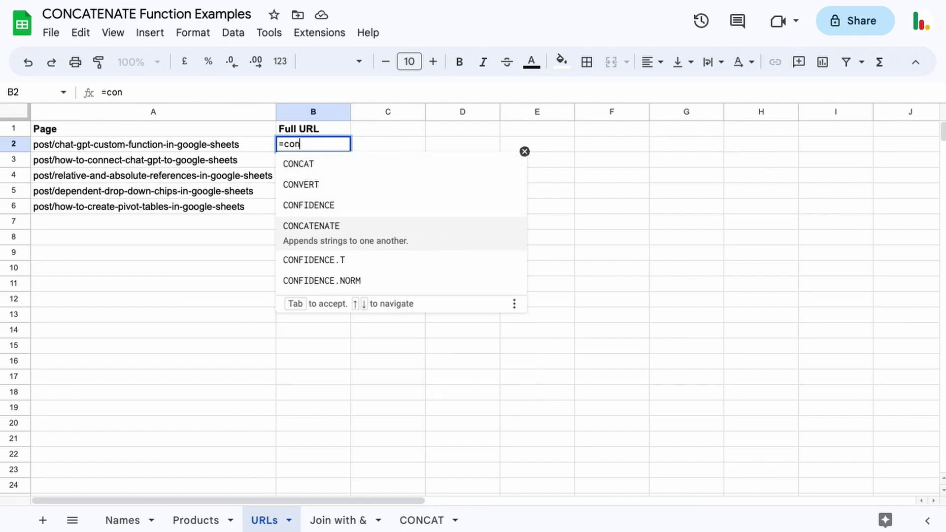
{"action": "key", "text": "Tab"}
{"action": "type", "text": "\""}
{"action": "type", "text": "https://www.spreadsheetwise.com/"}
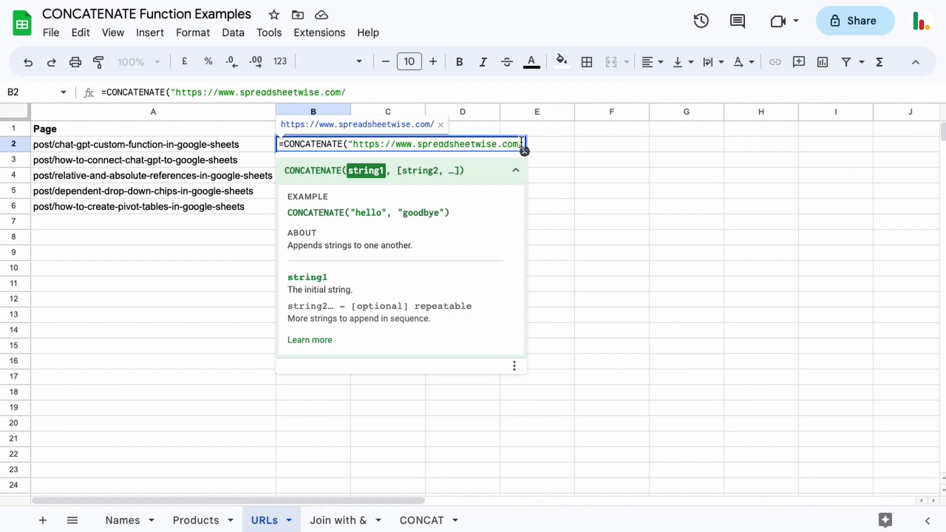
{"action": "type", "text": "\""}
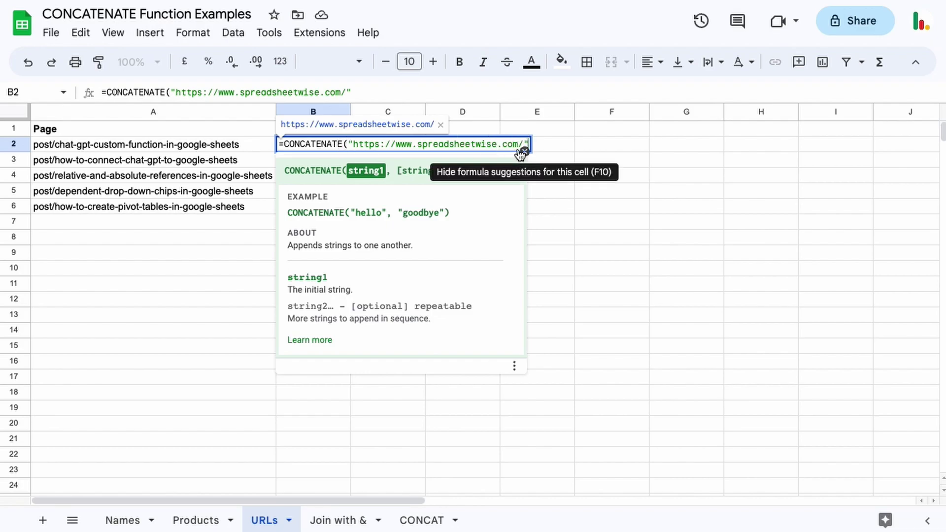
Add the page cell A2 as the second argument, complete the B2 formula and reject the suggested auto-fill.
{"action": "type", "text": ","}
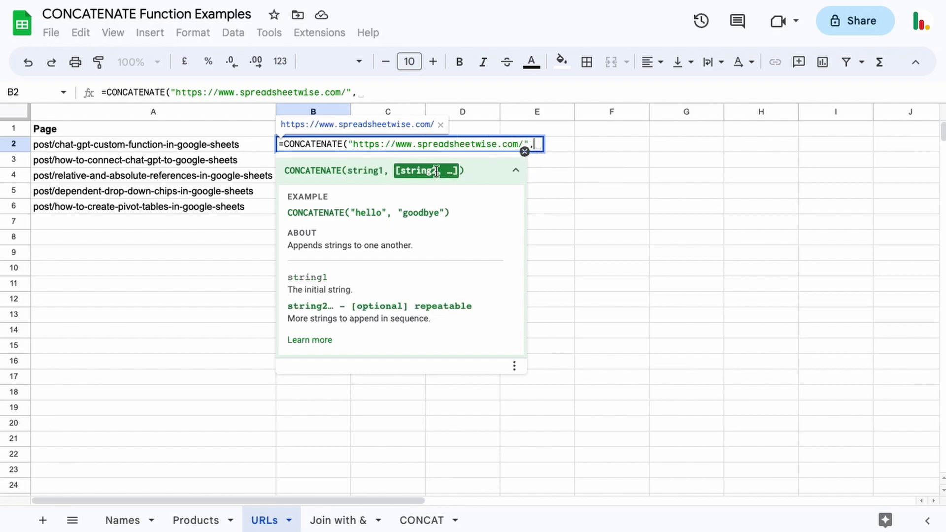
{"action": "left_click", "coordinate": [161, 143]}
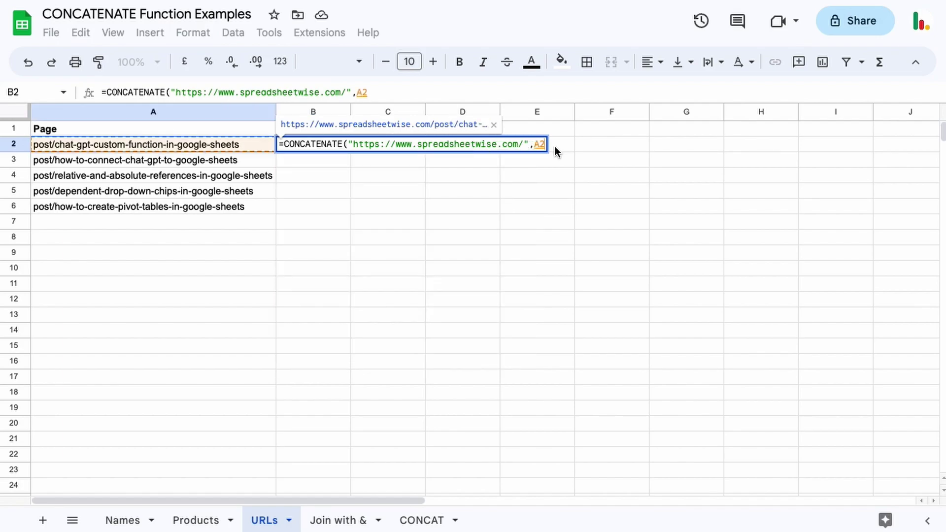
{"action": "type", "text": ")"}
{"action": "key", "text": "Return"}
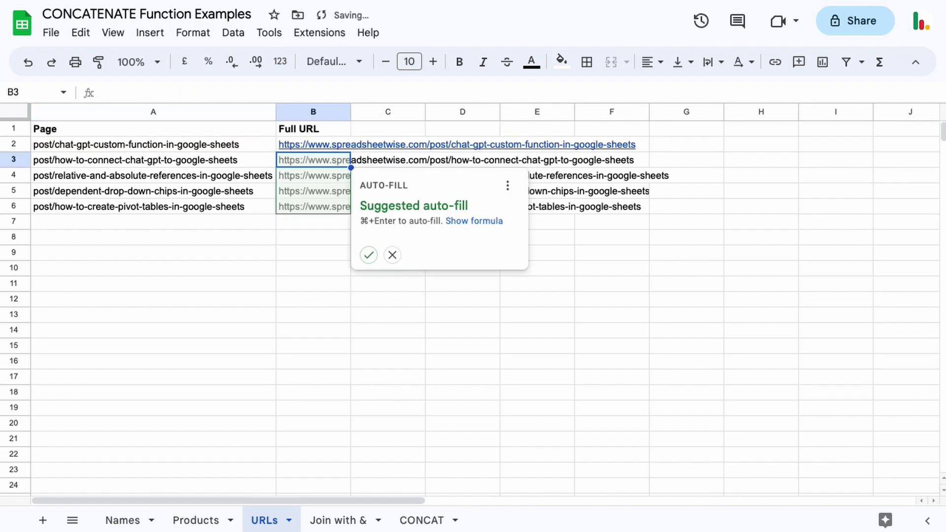
{"action": "left_click", "coordinate": [392, 255]}
Fill the B2 formula down to B6 and check the full URLs against the page paths in A2:A6.
{"action": "mouse_move", "coordinate": [339, 144]}
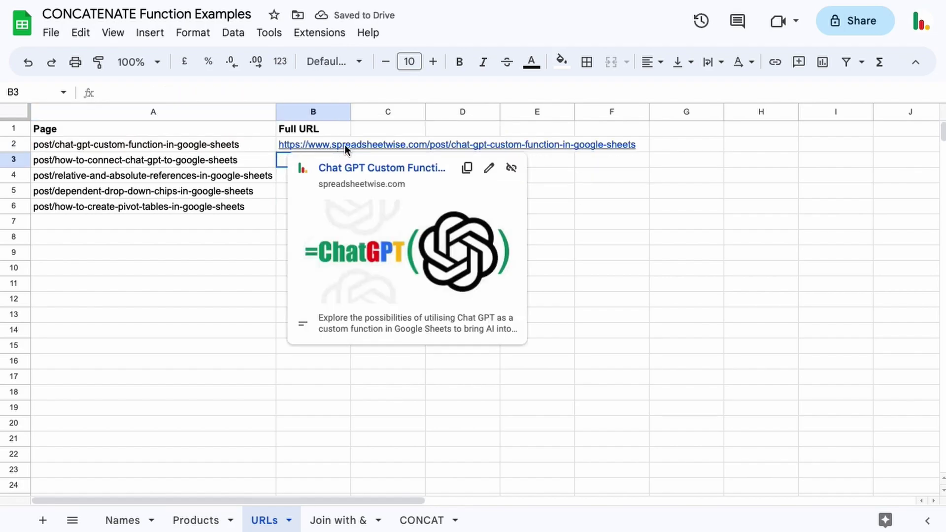
{"action": "left_click", "coordinate": [400, 142]}
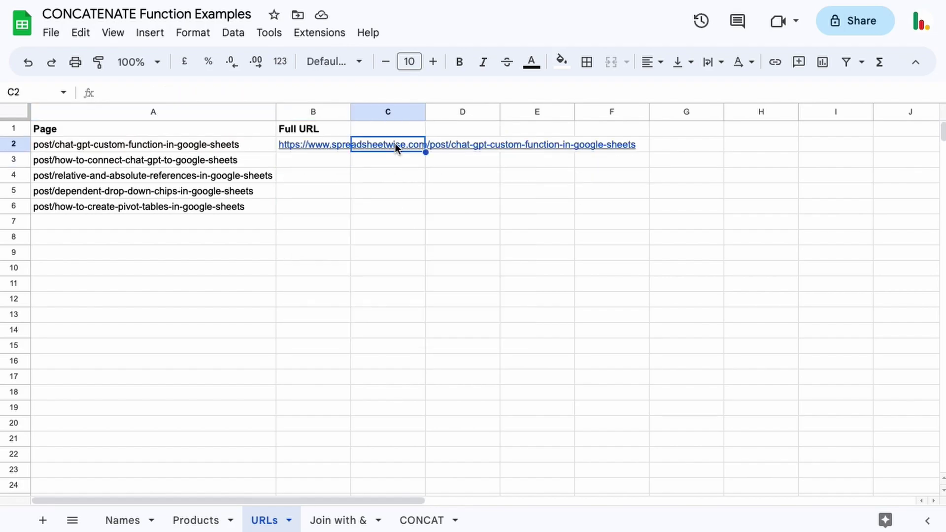
{"action": "left_click", "coordinate": [323, 141]}
{"action": "left_click_drag", "start_coordinate": [350, 153], "coordinate": [344, 209]}
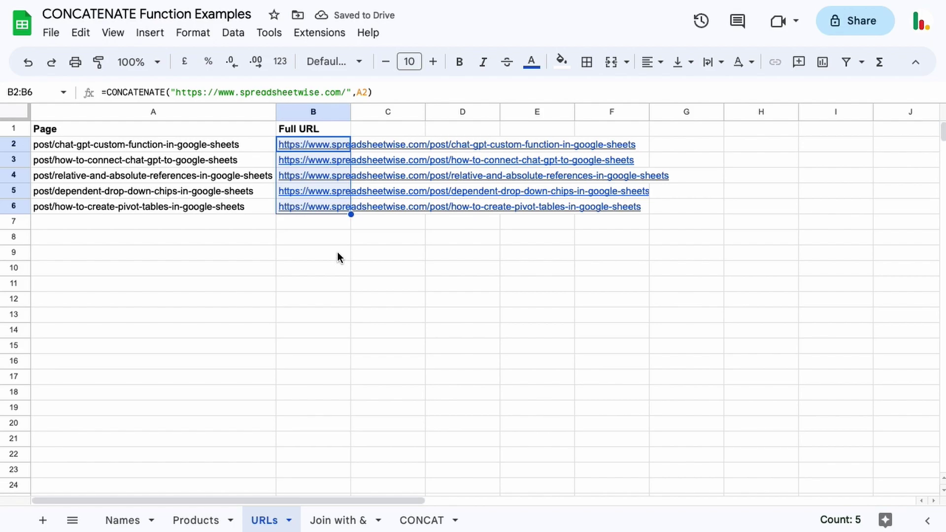
{"action": "left_click_drag", "start_coordinate": [151, 146], "coordinate": [148, 207]}
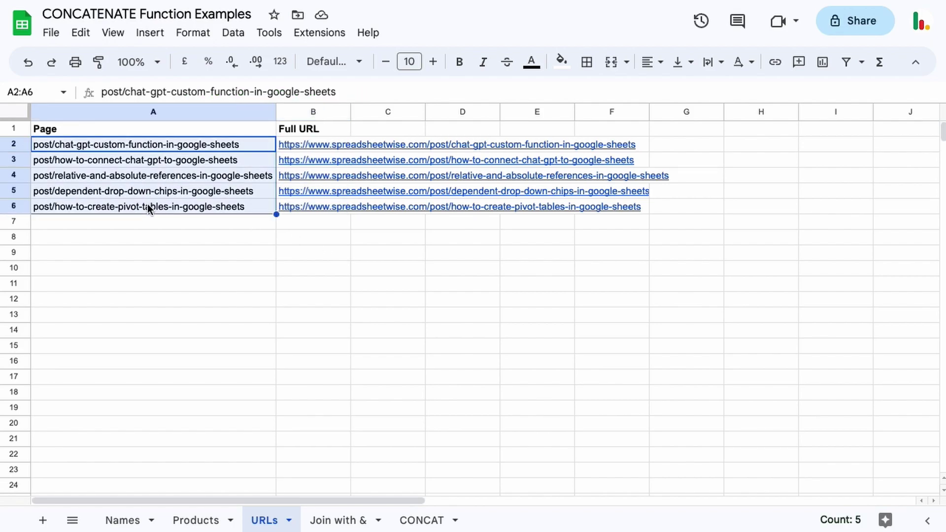
{"action": "left_click", "coordinate": [311, 146]}
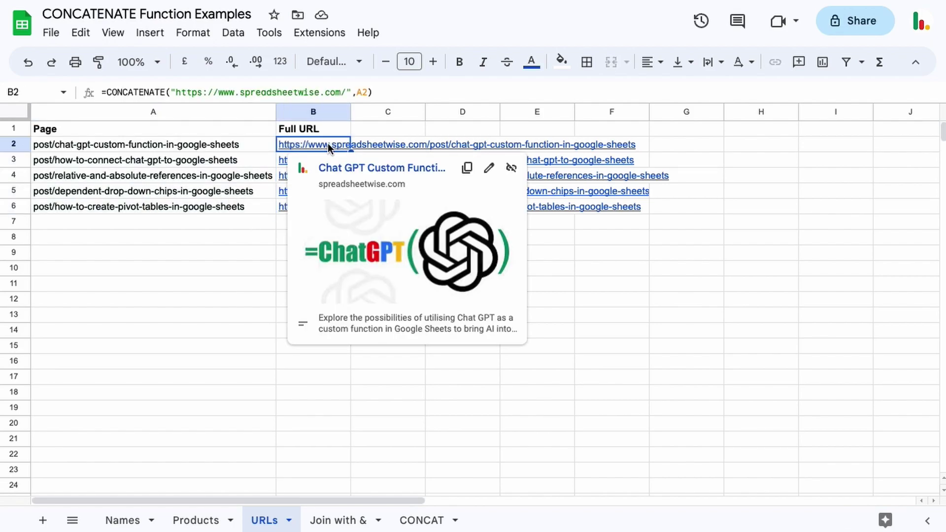
On the "Join with &" sheet, choose Skate as the product in B1 and check the revenue label in row 24.
{"action": "left_click", "coordinate": [330, 519]}
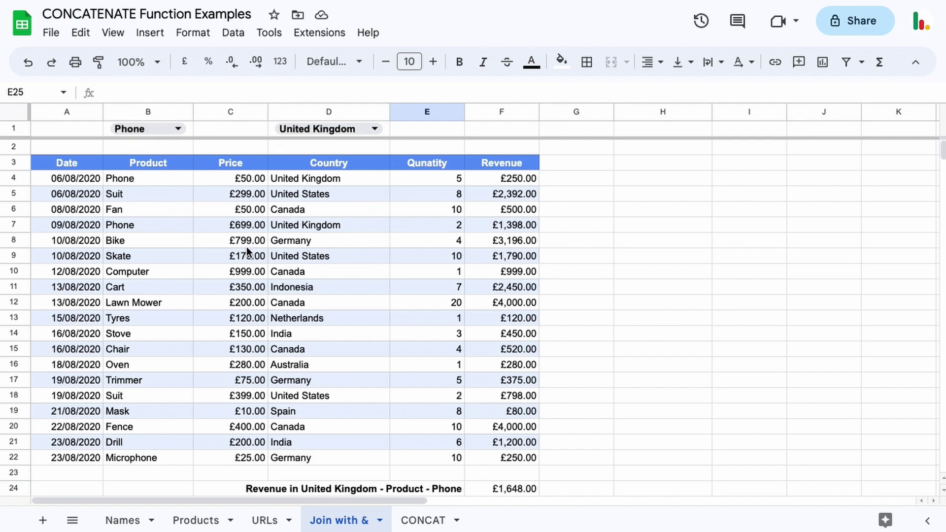
{"action": "left_click", "coordinate": [176, 130]}
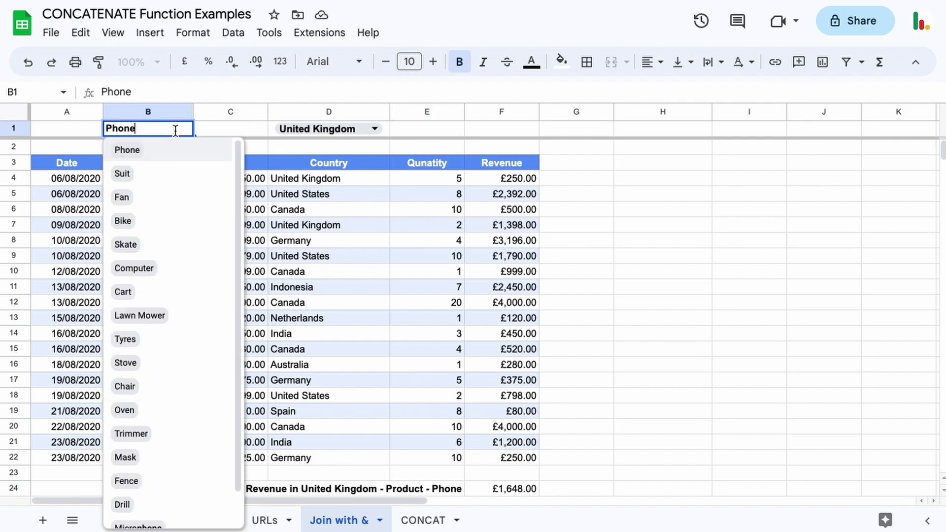
{"action": "left_click", "coordinate": [167, 242]}
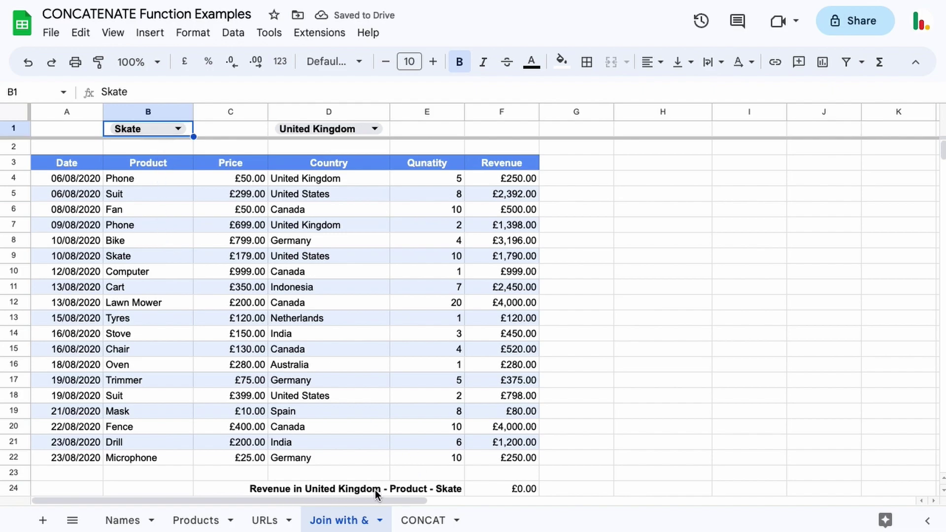
{"action": "scroll", "coordinate": [396, 487], "scroll_direction": "down", "scroll_amount": 1}
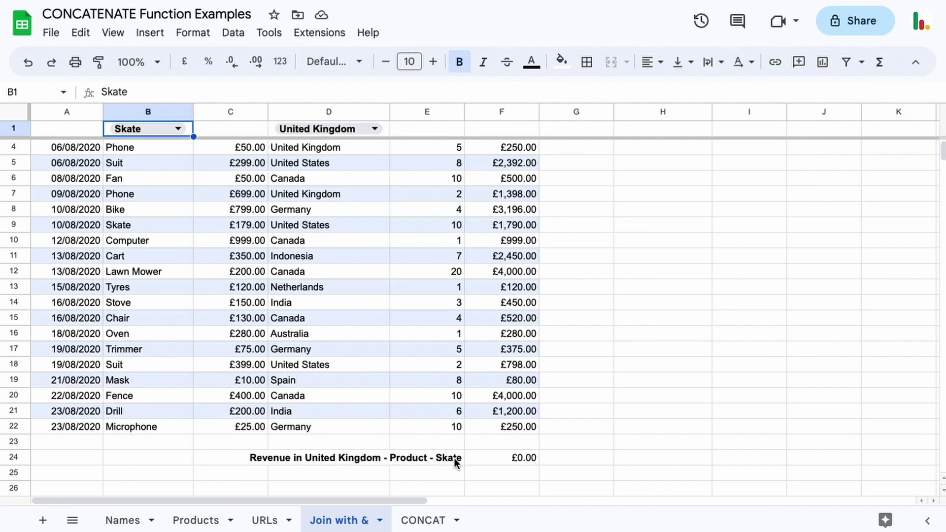
Set the product in B1 to Lawn Mower and the country in D1 to Canada.
{"action": "left_click", "coordinate": [178, 129]}
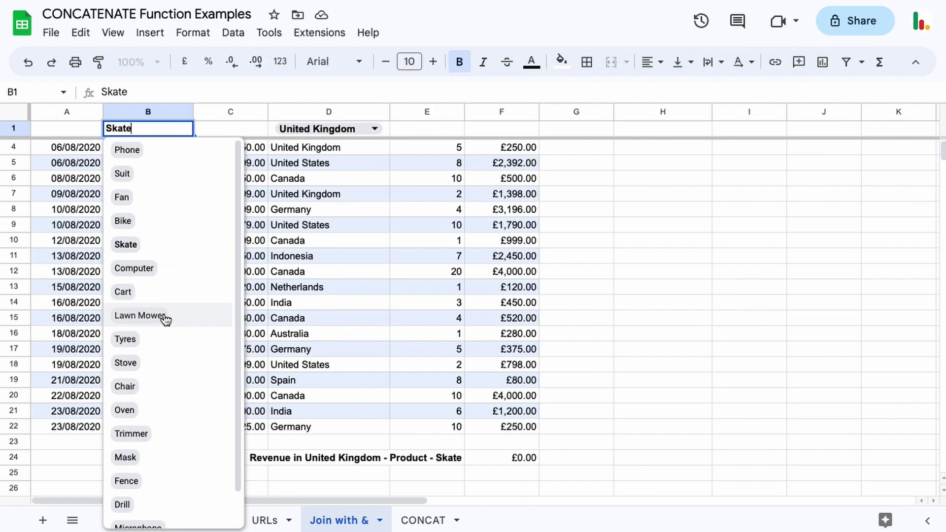
{"action": "left_click", "coordinate": [165, 316]}
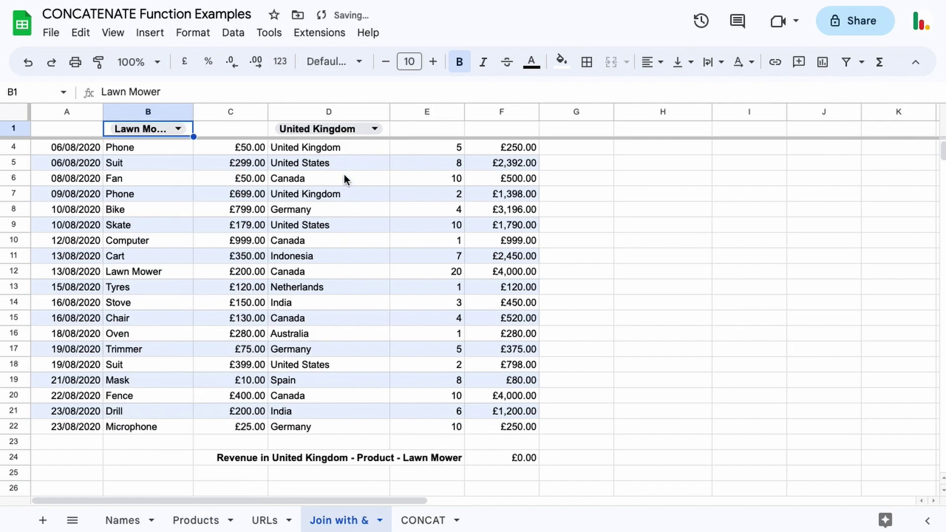
{"action": "left_click", "coordinate": [373, 129]}
{"action": "left_click", "coordinate": [341, 200]}
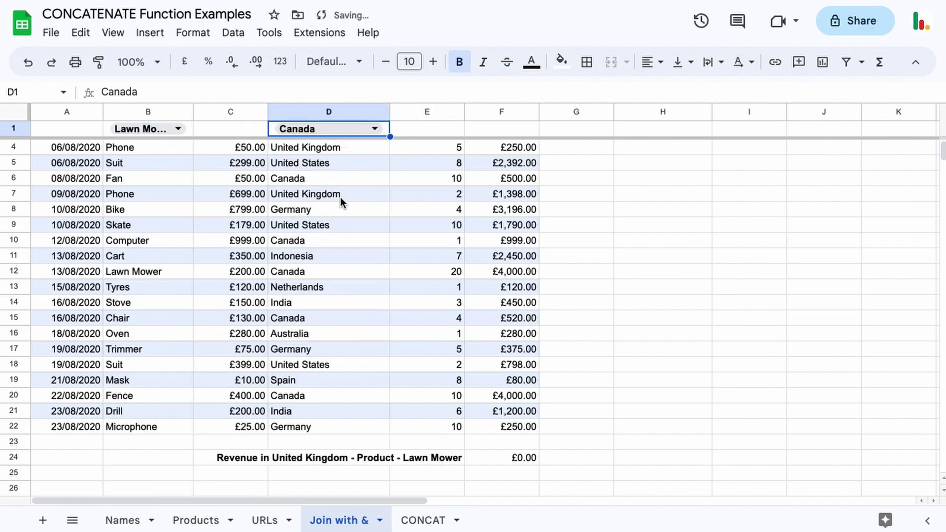
Open the revenue label formula in E24 and examine its first ampersand and the "Revenue in " string.
{"action": "left_click", "coordinate": [401, 461]}
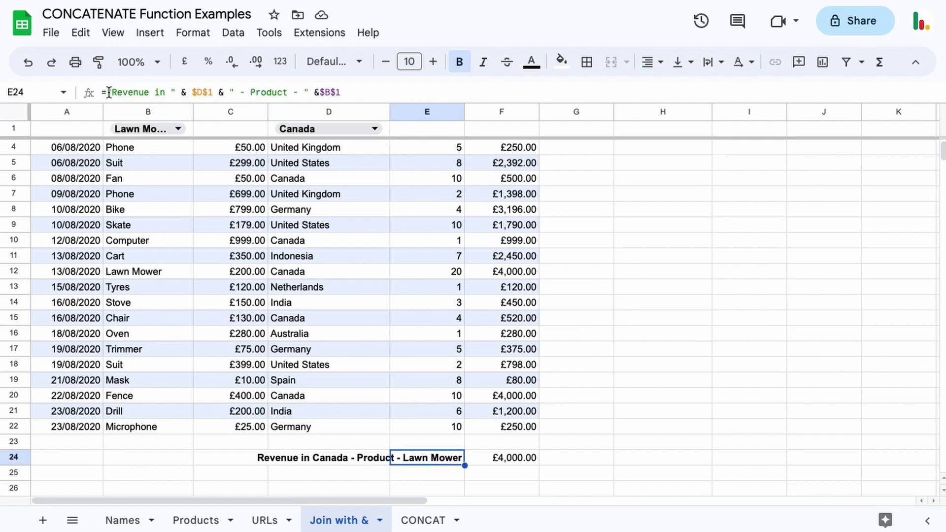
{"action": "double_click", "coordinate": [183, 92]}
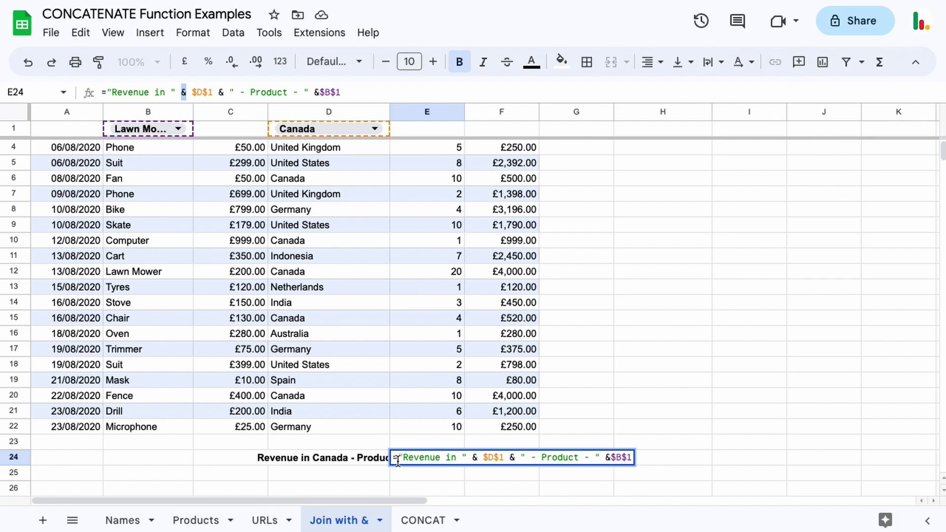
{"action": "left_click_drag", "start_coordinate": [397, 457], "coordinate": [467, 454]}
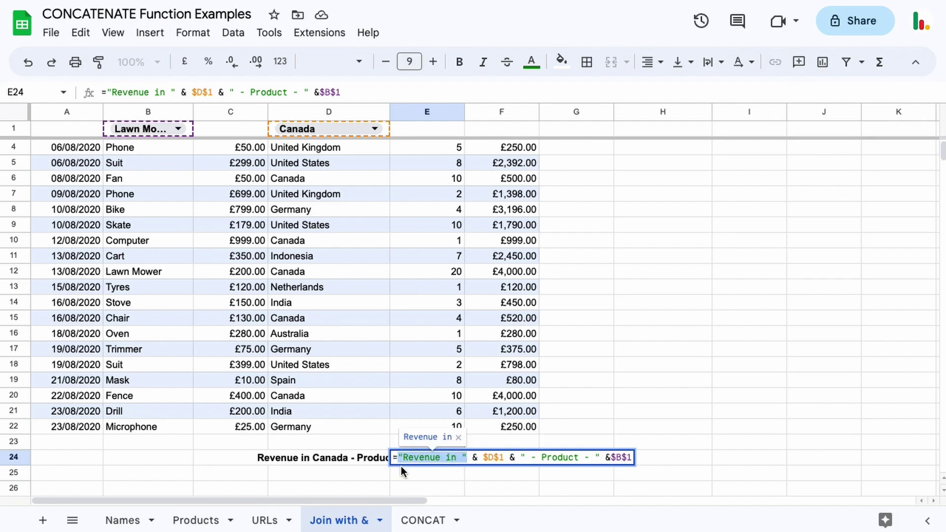
Try removing the spaces around the first ampersand in the E24 formula, and restore them.
{"action": "left_click", "coordinate": [466, 462]}
{"action": "key", "text": "Left"}
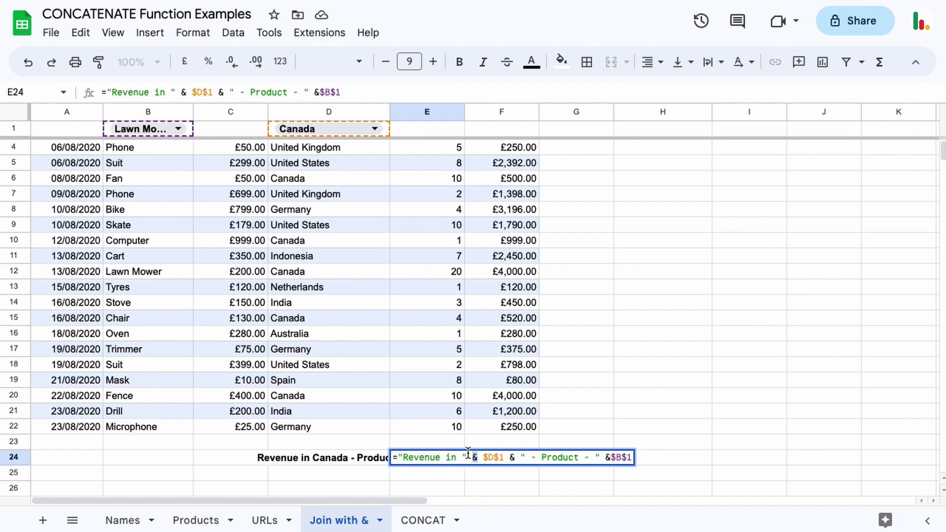
{"action": "key", "text": "Delete"}
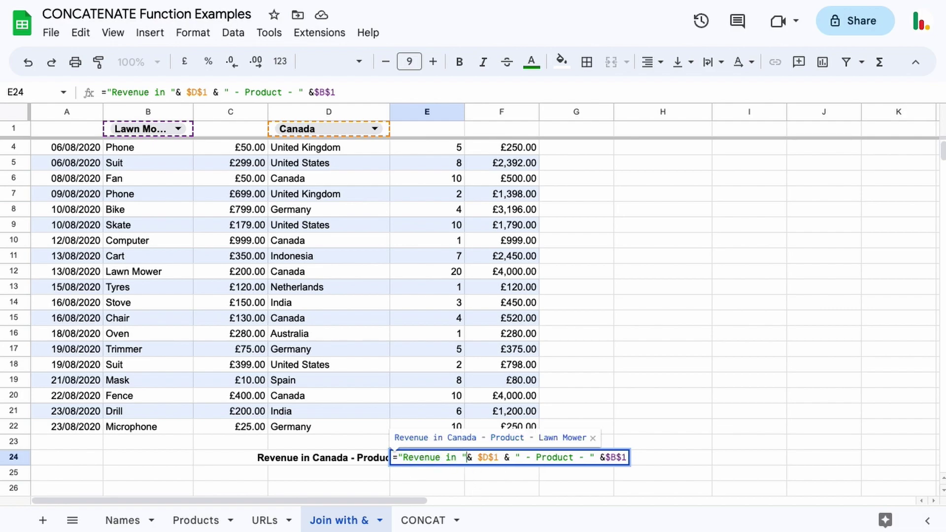
{"action": "left_click", "coordinate": [481, 457]}
{"action": "key", "text": "BackSpace"}
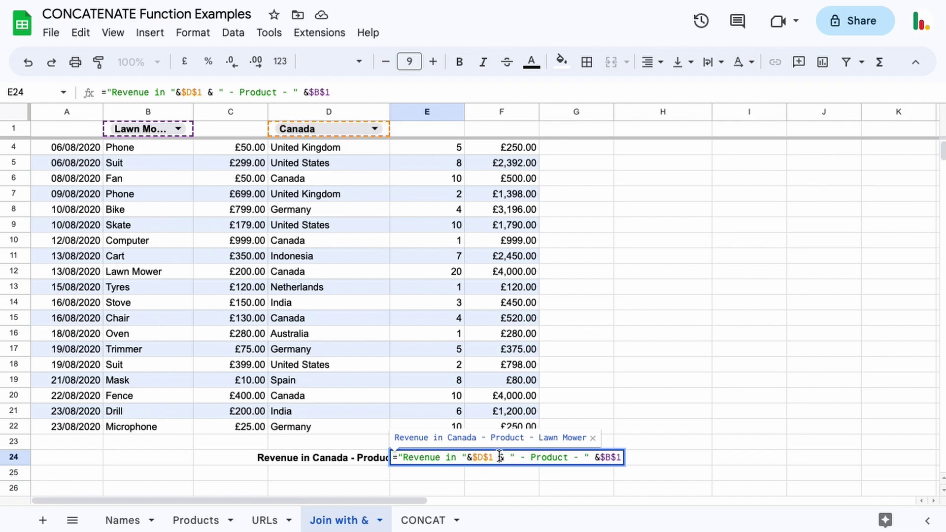
{"action": "left_click", "coordinate": [499, 457]}
{"action": "left_click", "coordinate": [475, 457]}
{"action": "key", "text": "Left"}
{"action": "key", "text": "Left"}
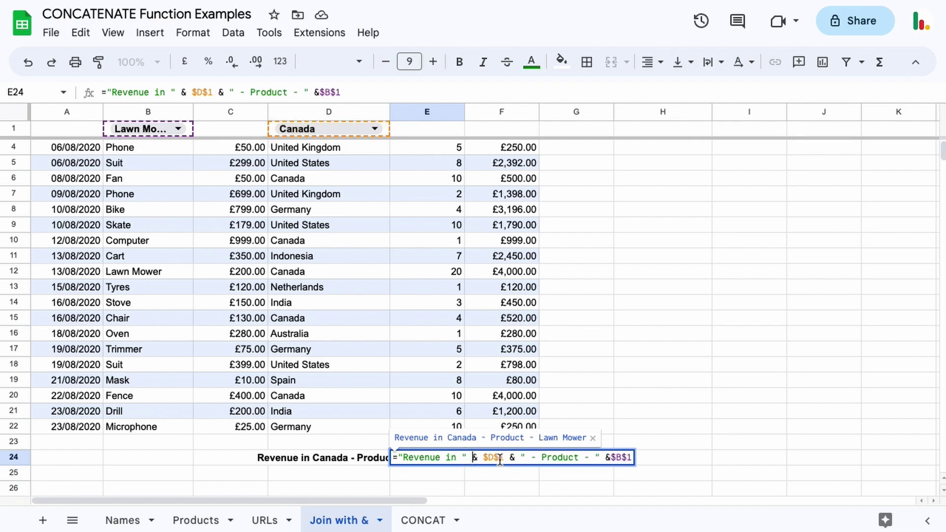
Examine how the E24 formula joins the "Revenue in " string, $D$1 and the " - Product - " string with ampersands, including the spaces inside the quotes.
{"action": "left_click_drag", "start_coordinate": [397, 457], "coordinate": [466, 457]}
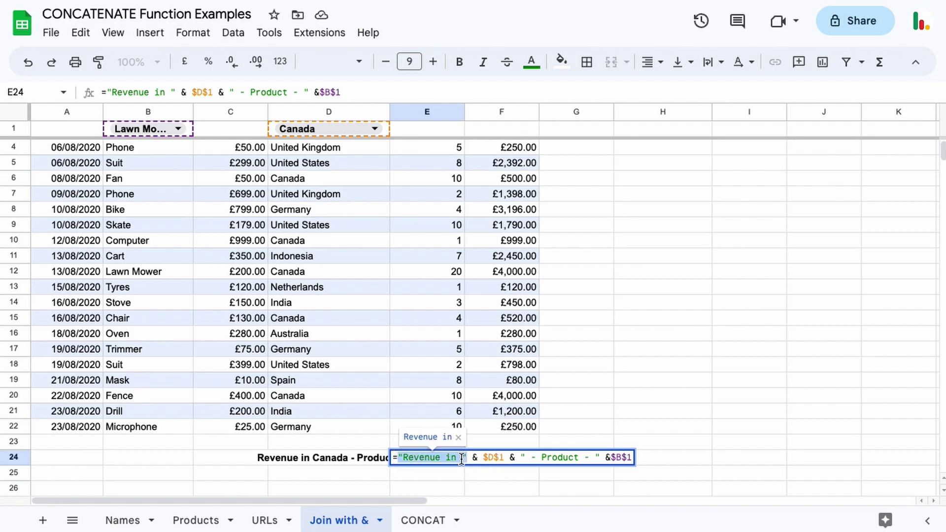
{"action": "left_click", "coordinate": [458, 458]}
{"action": "double_click", "coordinate": [475, 457]}
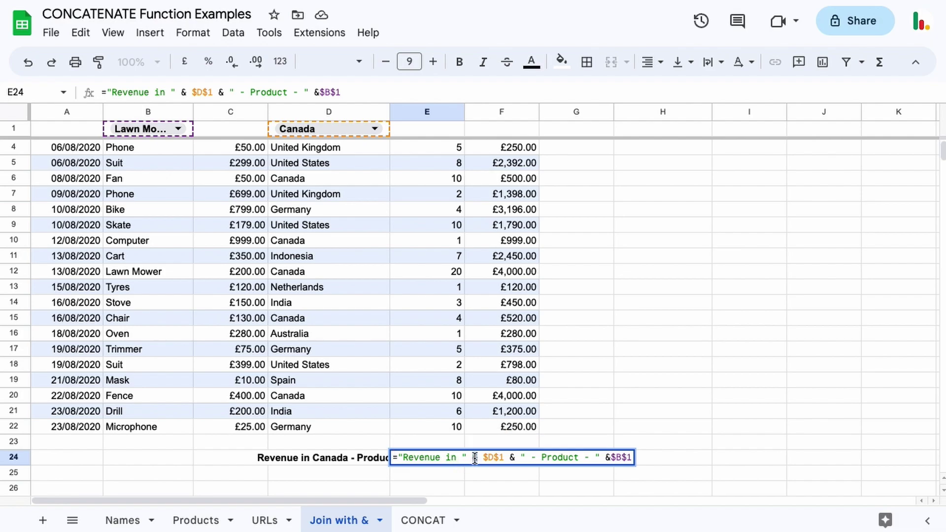
{"action": "left_click_drag", "start_coordinate": [503, 457], "coordinate": [482, 458]}
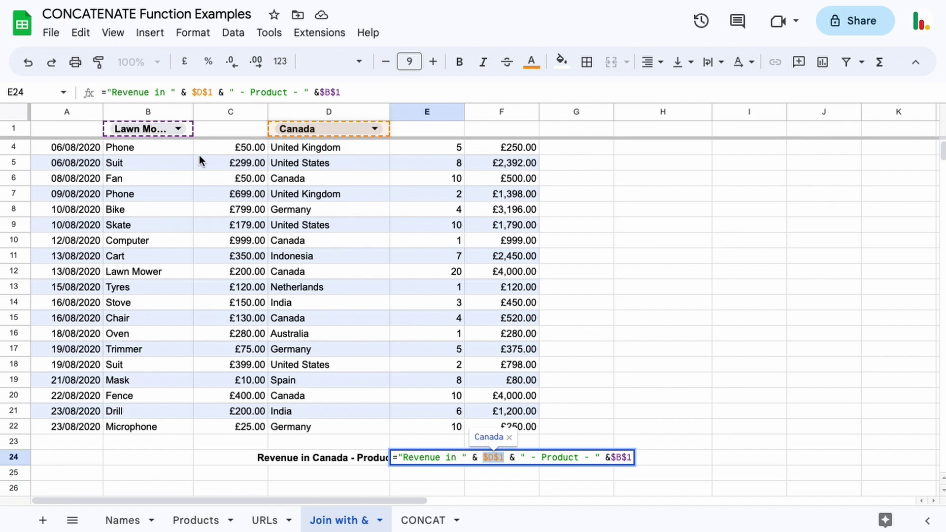
{"action": "left_click", "coordinate": [512, 457]}
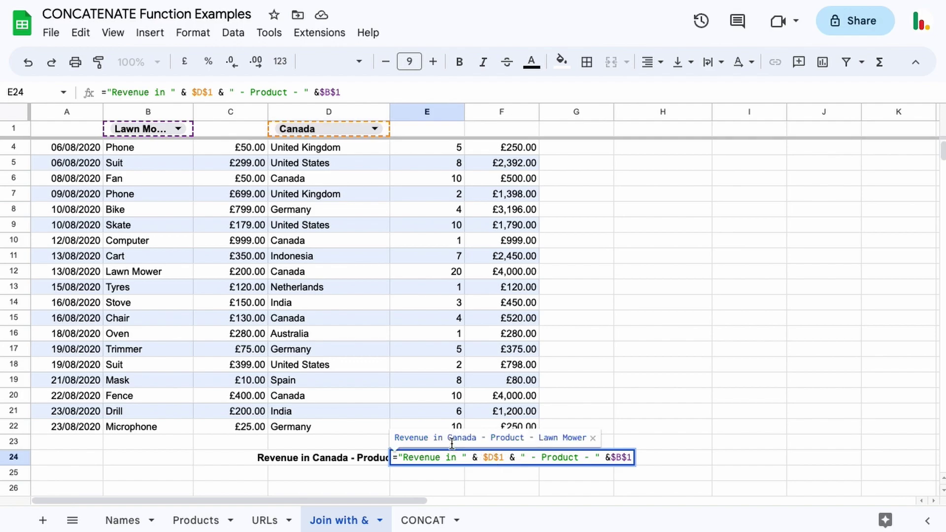
{"action": "double_click", "coordinate": [513, 457]}
{"action": "left_click_drag", "start_coordinate": [519, 457], "coordinate": [600, 458]}
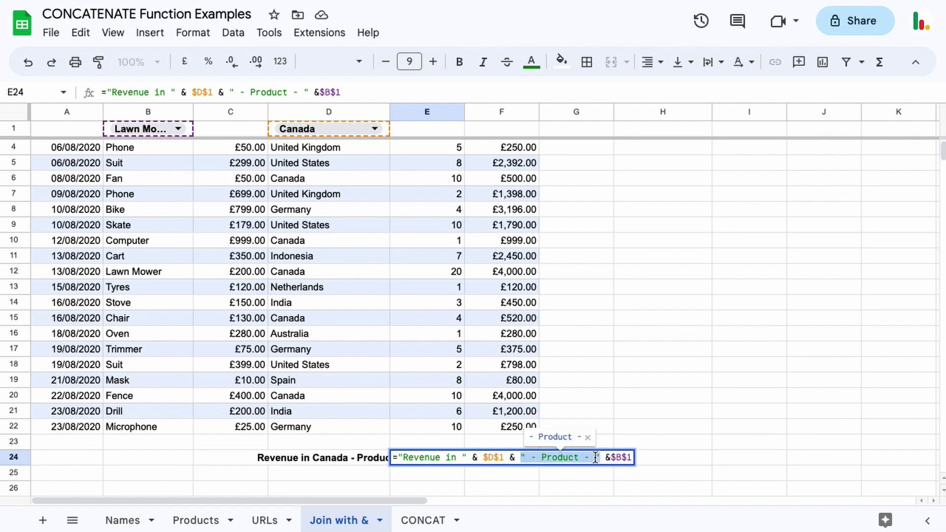
{"action": "left_click", "coordinate": [595, 457]}
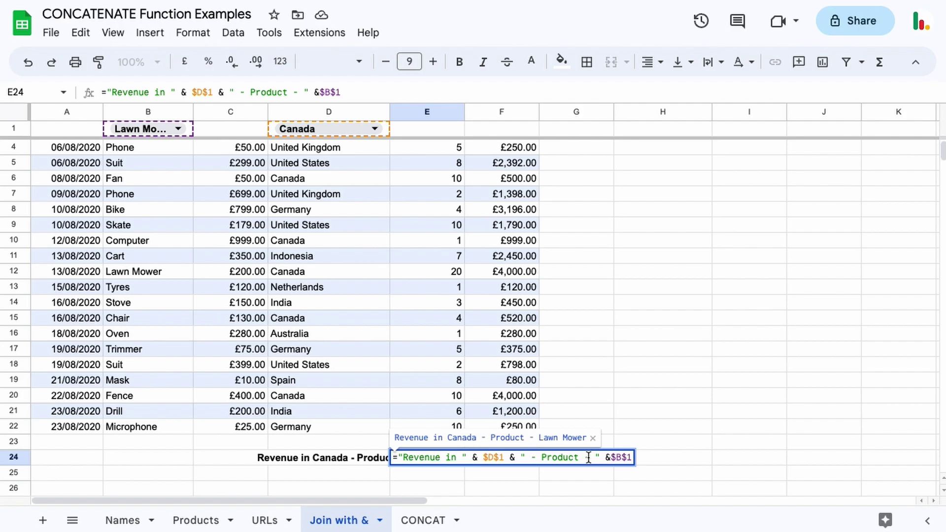
{"action": "left_click_drag", "start_coordinate": [591, 458], "coordinate": [595, 462]}
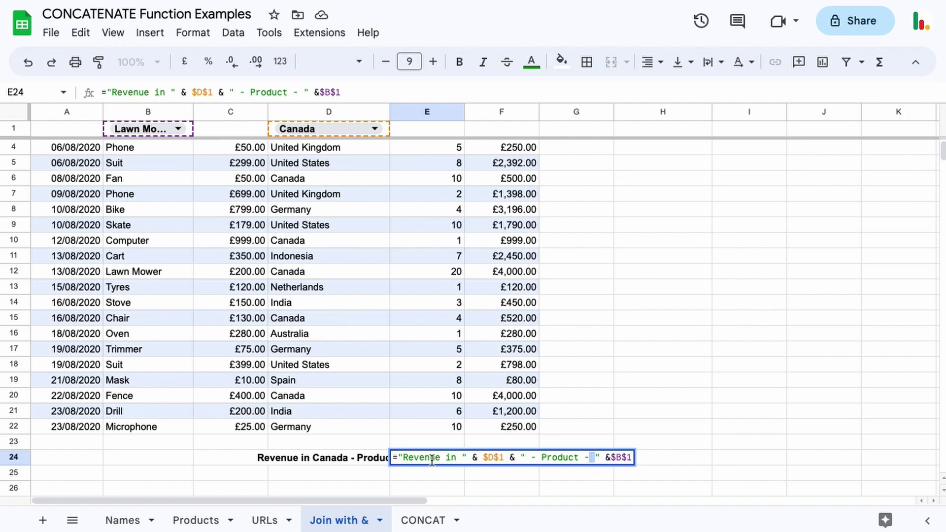
{"action": "key", "text": "Left"}
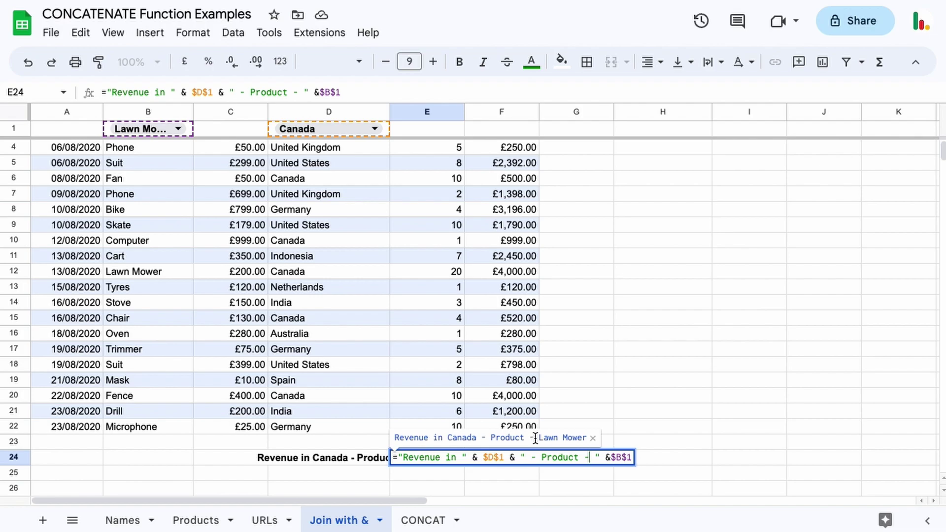
Add a space between the last ampersand and $B$1 in the E24 label formula and commit it.
{"action": "left_click", "coordinate": [609, 458]}
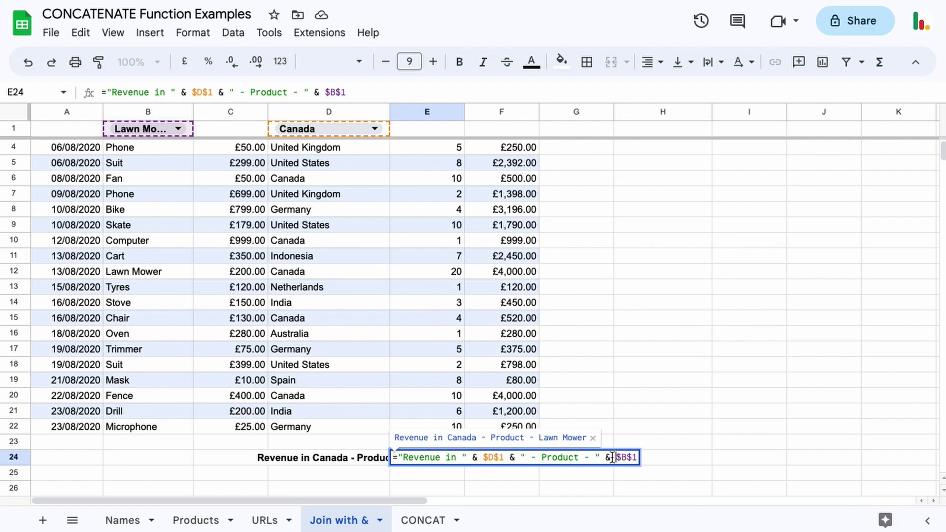
{"action": "left_click", "coordinate": [627, 458]}
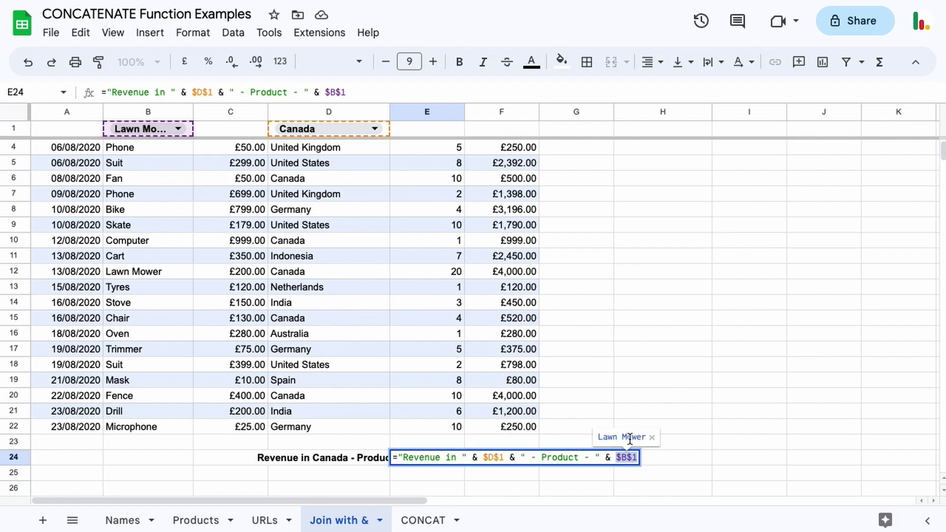
{"action": "key", "text": "Return"}
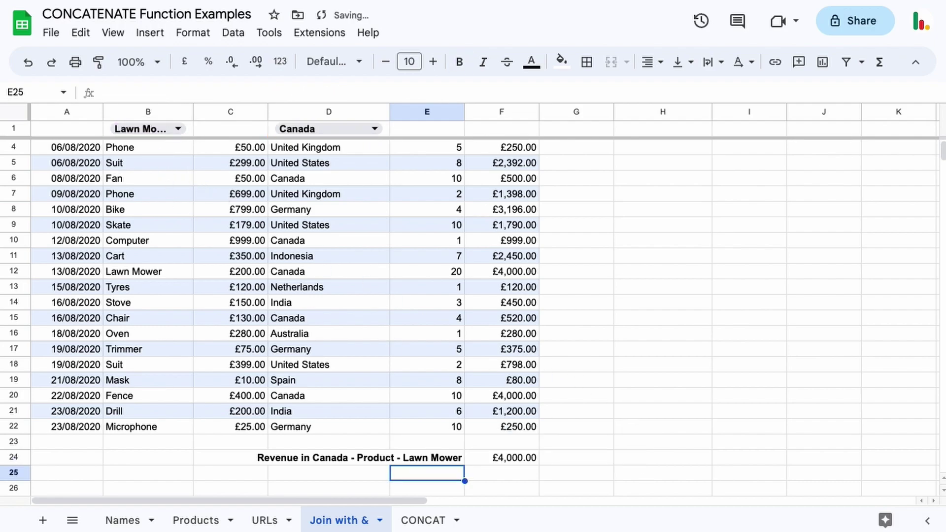
{"action": "left_click", "coordinate": [408, 456]}
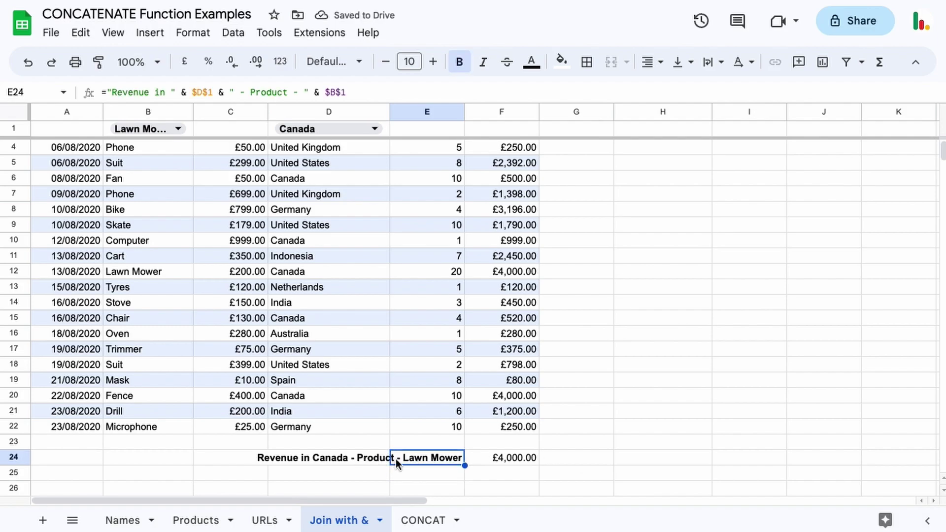
Set the country in D1 to United Kingdom and the product in B1 to Suit, checking the revenue label in row 24.
{"action": "left_click", "coordinate": [370, 127]}
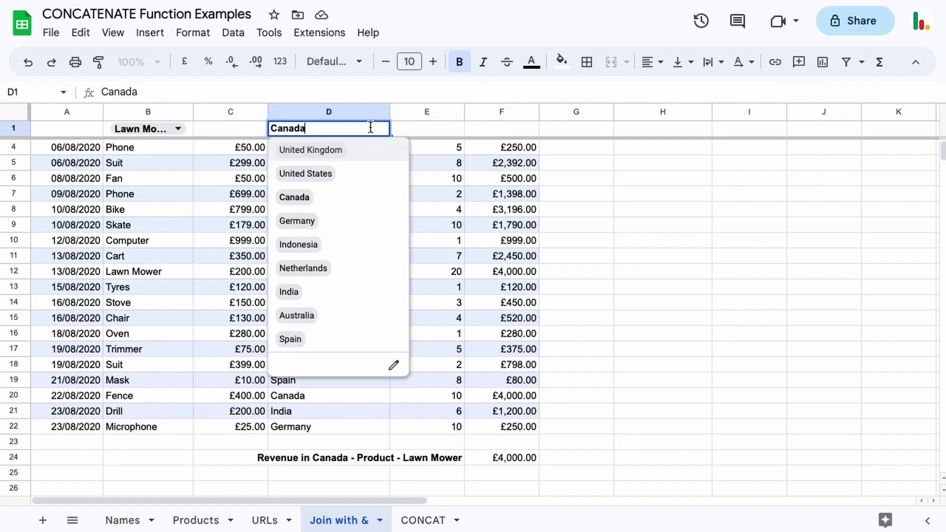
{"action": "left_click", "coordinate": [344, 150]}
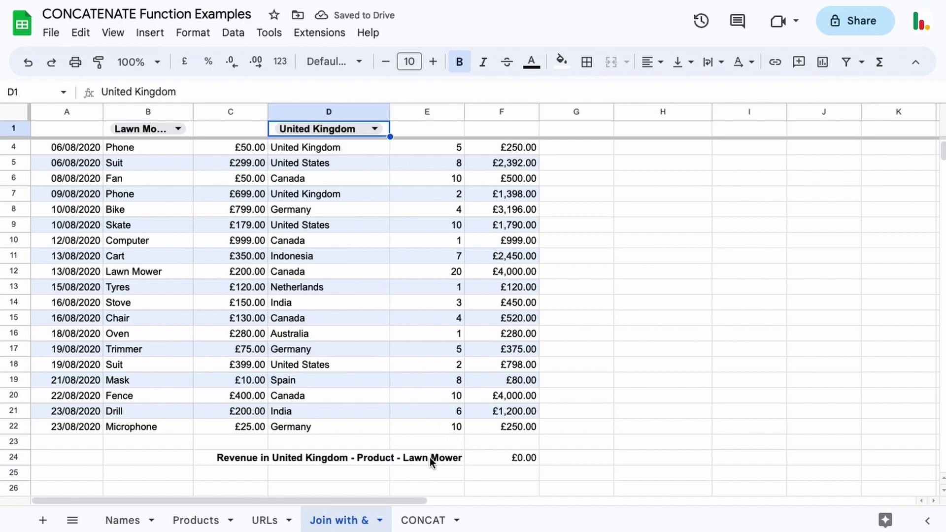
{"action": "left_click", "coordinate": [306, 460]}
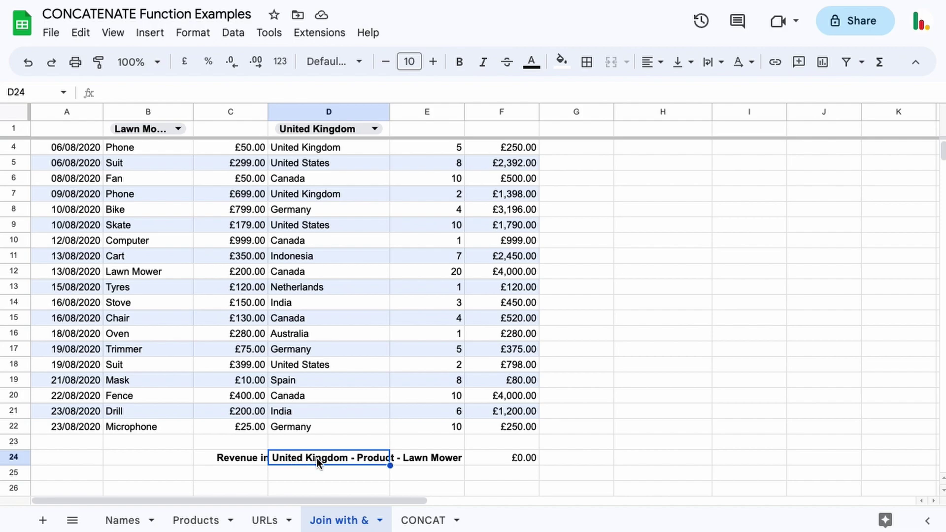
{"action": "left_click", "coordinate": [180, 128]}
{"action": "left_click", "coordinate": [166, 175]}
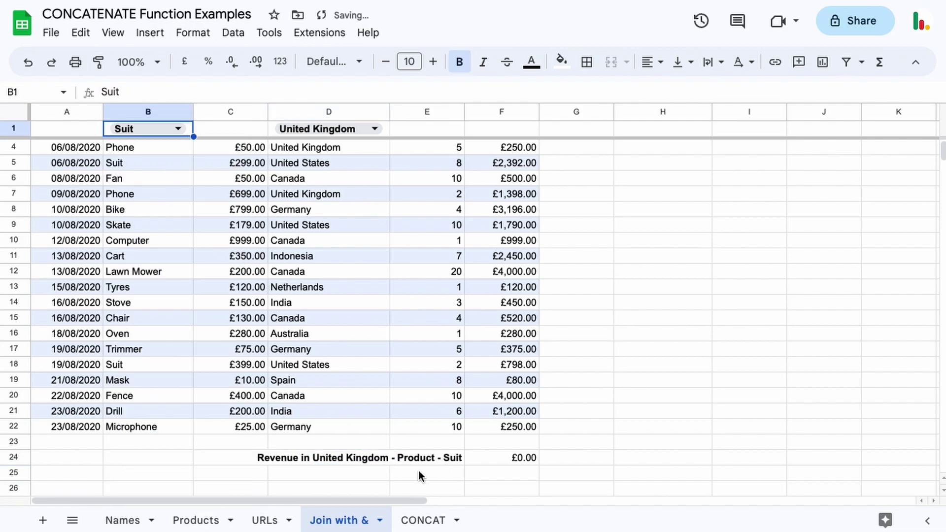
{"action": "left_click", "coordinate": [438, 460]}
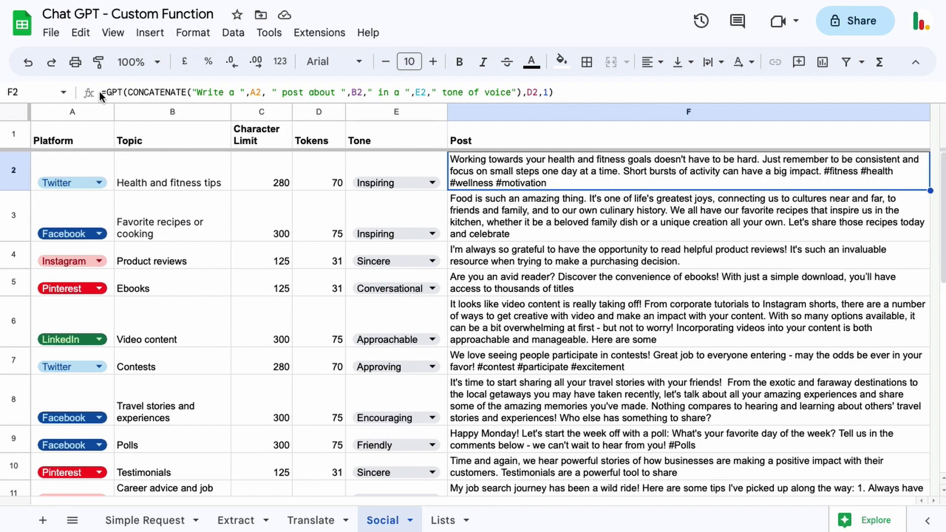
Clear F2 on the Social sheet and start a CONCATENATE formula there with "Write a " followed by the platform cell A2.
{"action": "key", "text": "Delete"}
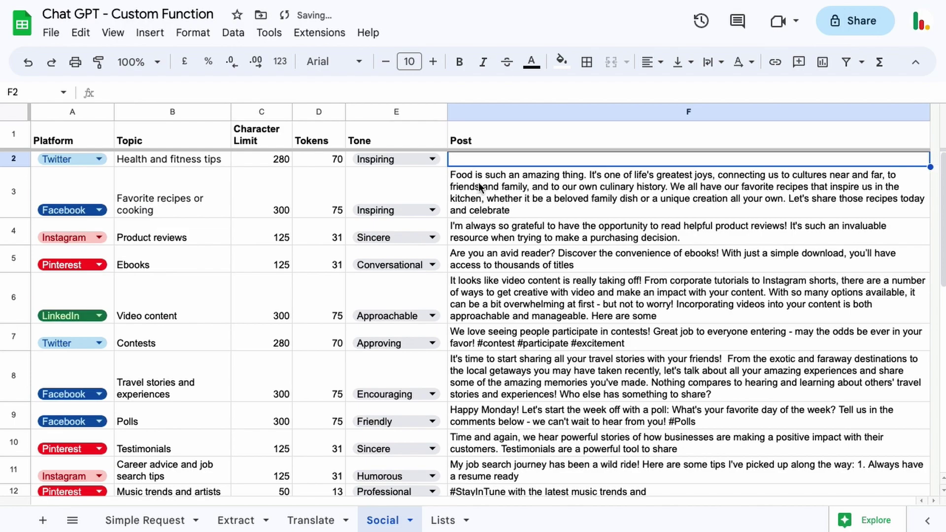
{"action": "type", "text": "="}
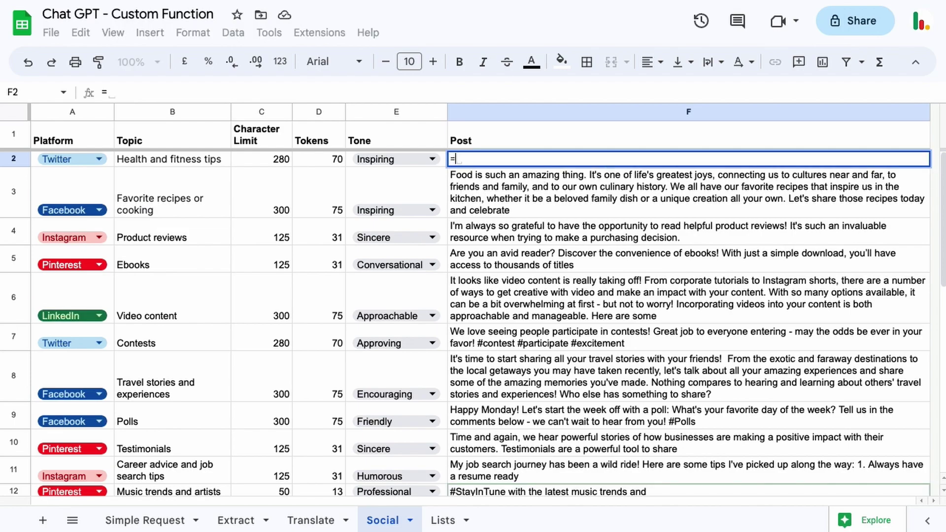
{"action": "type", "text": "conc"}
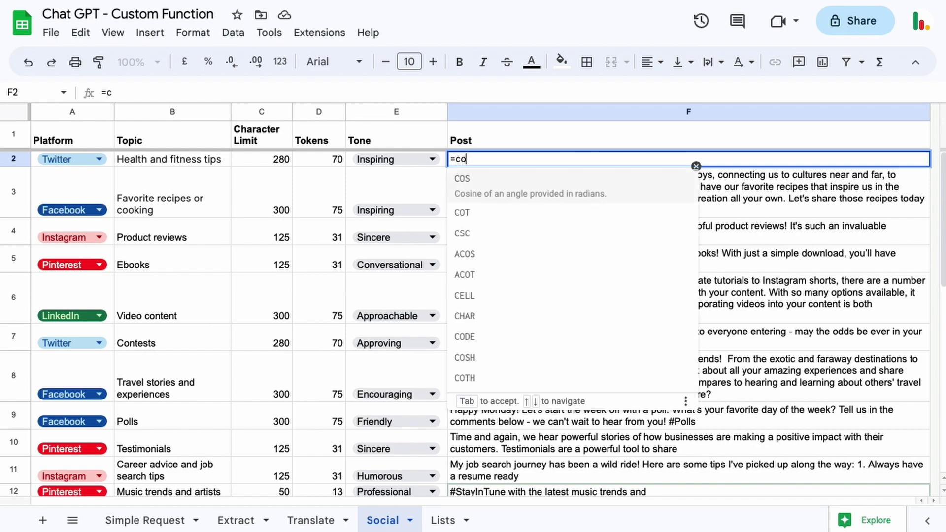
{"action": "key", "text": "Tab"}
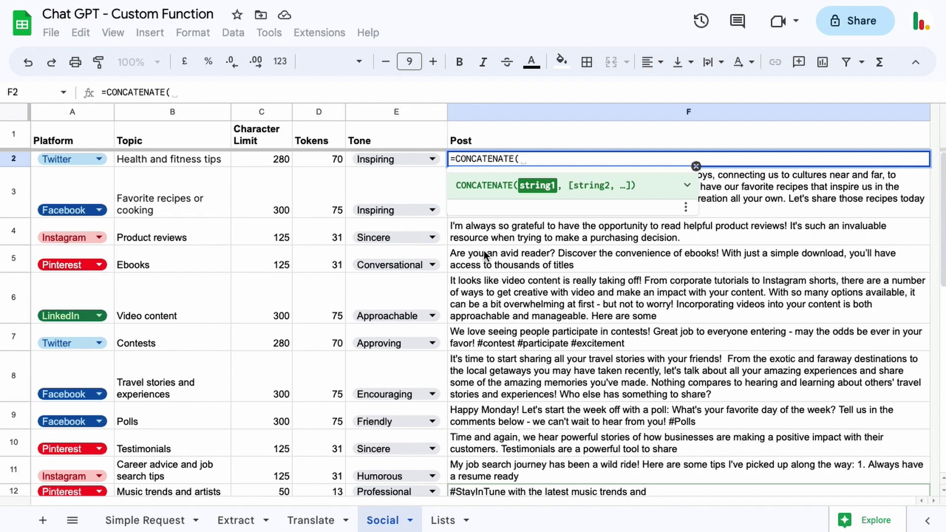
{"action": "type", "text": "\"Write a"}
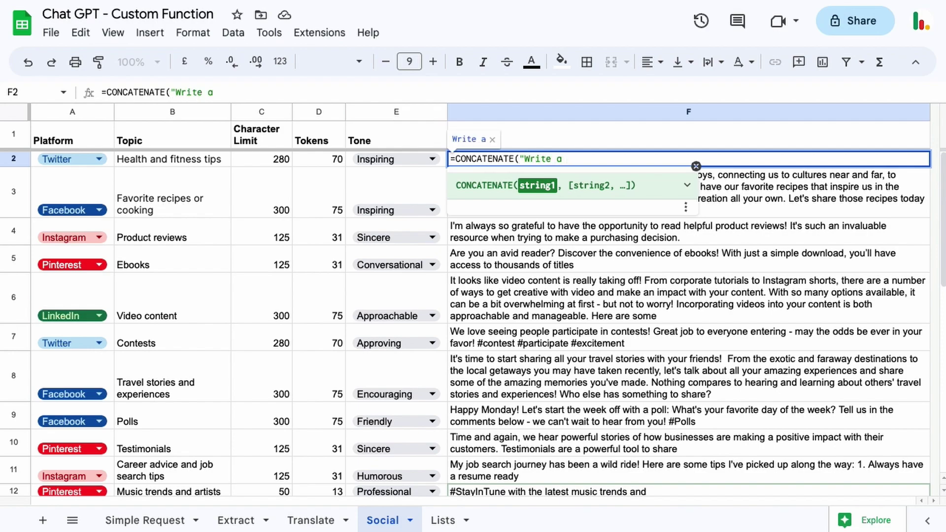
{"action": "type", "text": " \","}
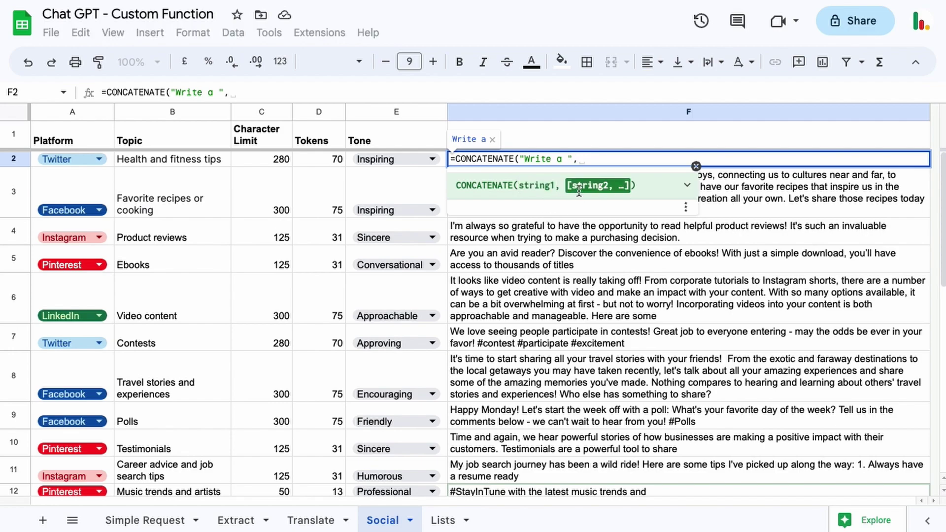
{"action": "left_click", "coordinate": [110, 157]}
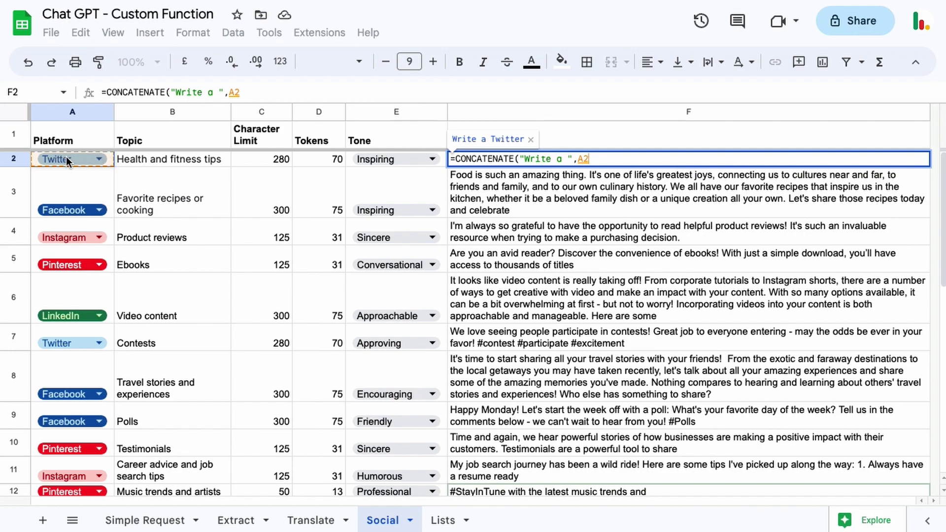
Extend the F2 CONCATENATE formula with the string " post about " and the topic cell B2.
{"action": "type", "text": ", \""}
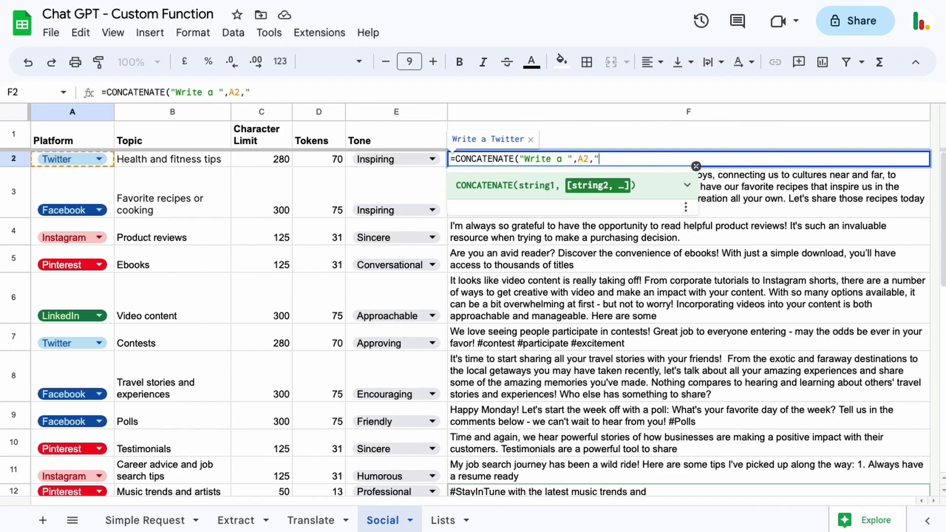
{"action": "type", "text": " post about "}
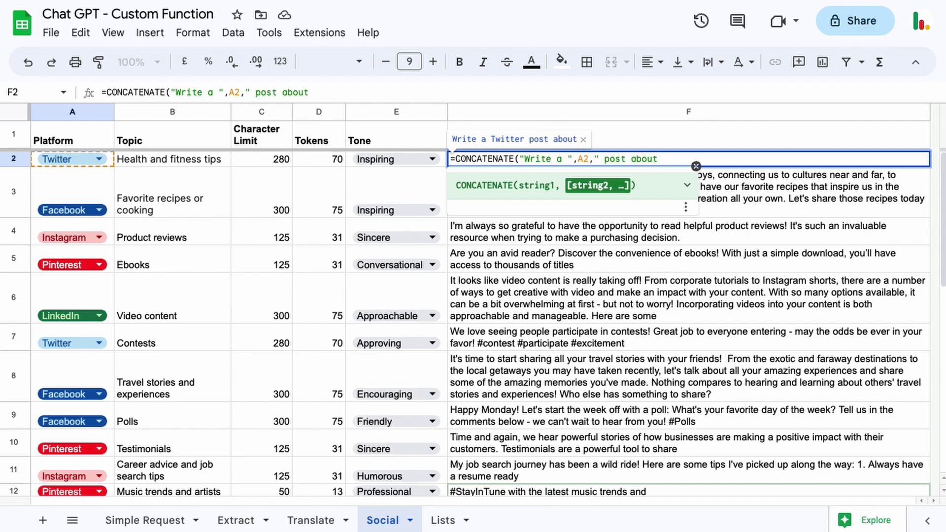
{"action": "type", "text": "\""}
{"action": "type", "text": ","}
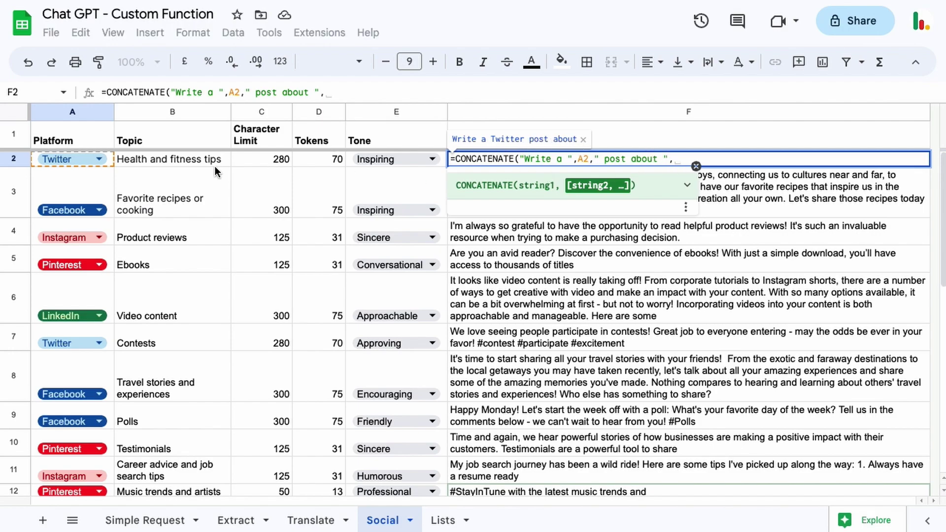
{"action": "left_click", "coordinate": [156, 161]}
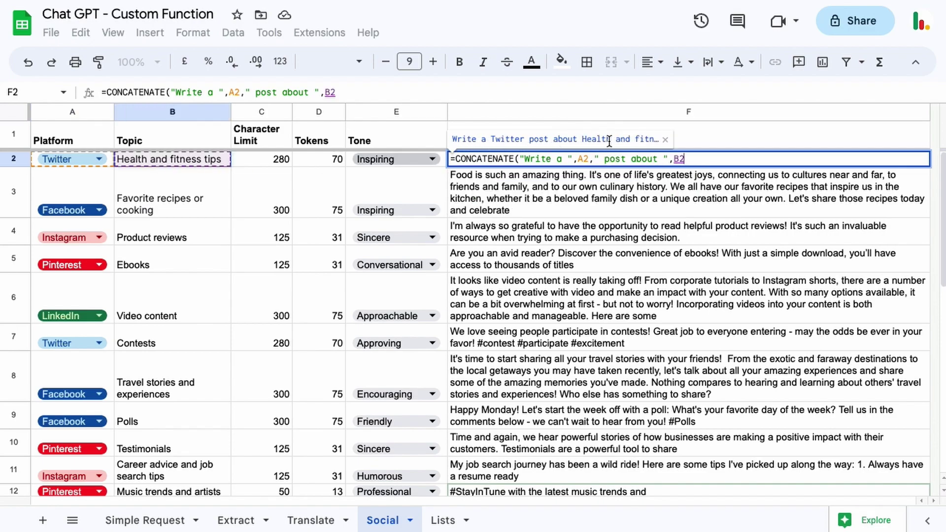
Add the string " in a " and the tone cell E2 to the F2 CONCATENATE formula.
{"action": "type", "text": ","}
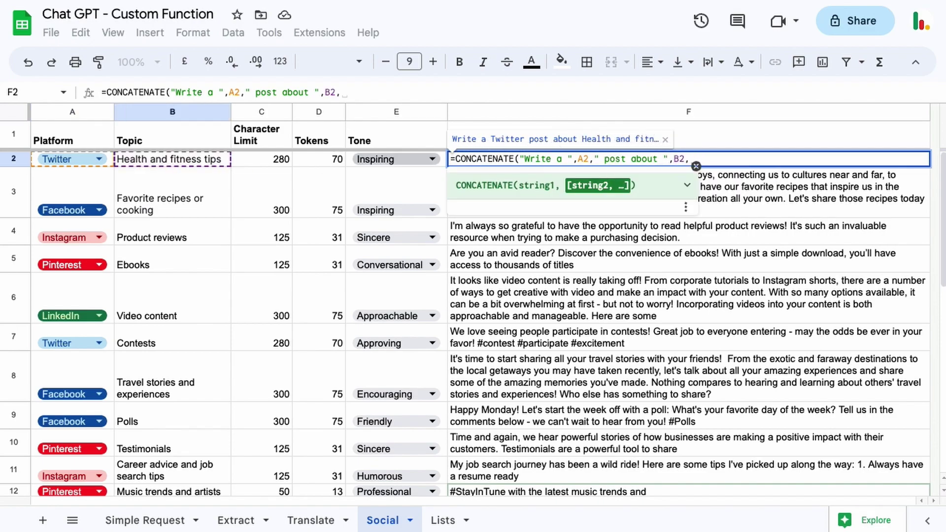
{"action": "type", "text": "\""}
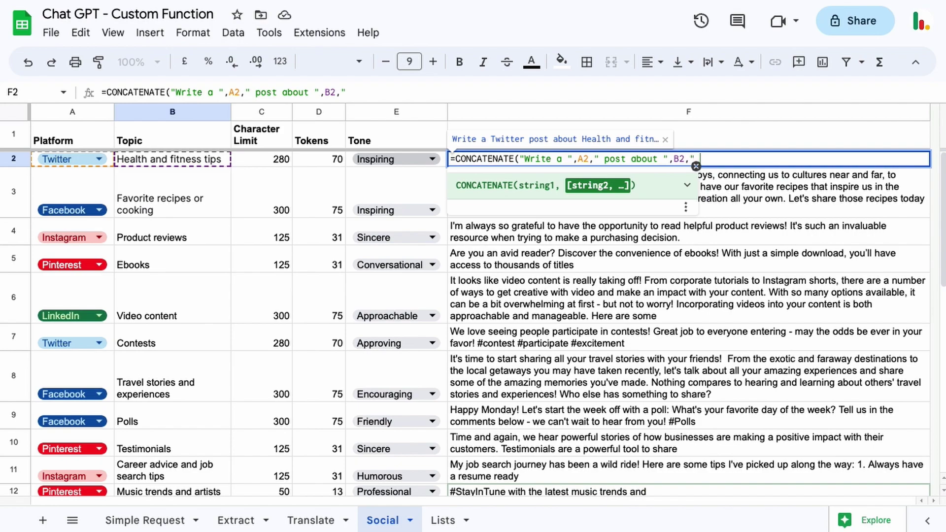
{"action": "type", "text": " in a \","}
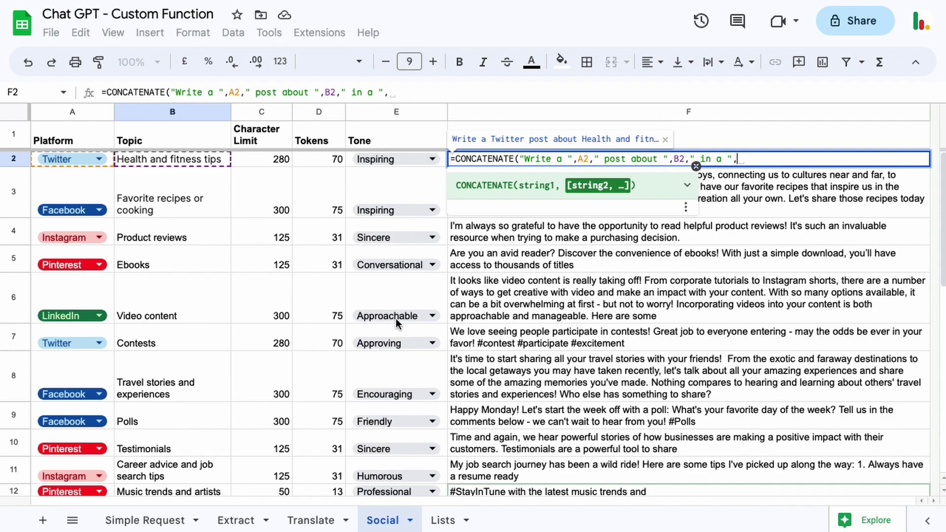
{"action": "left_click", "coordinate": [441, 156]}
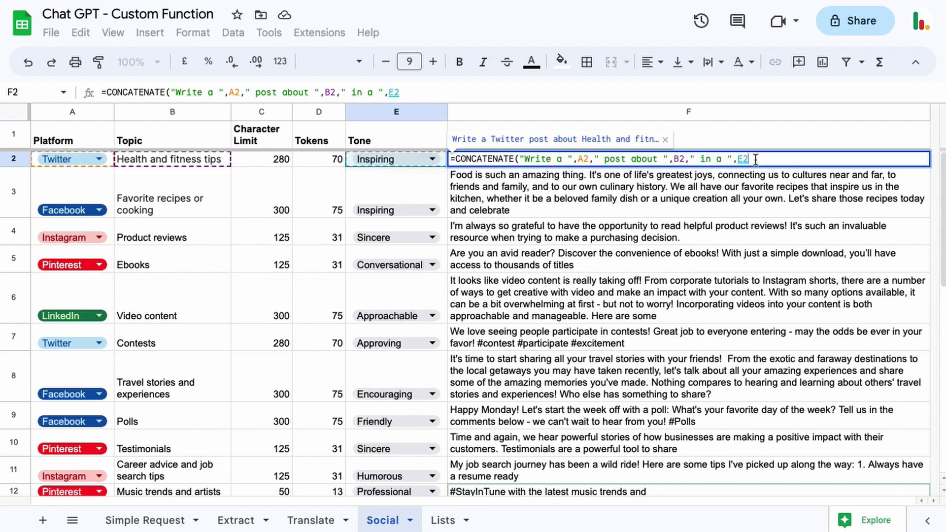
Finish the F2 formula with the string " tone of voice", close it and commit it, and reselect F2.
{"action": "type", "text": ", :"}
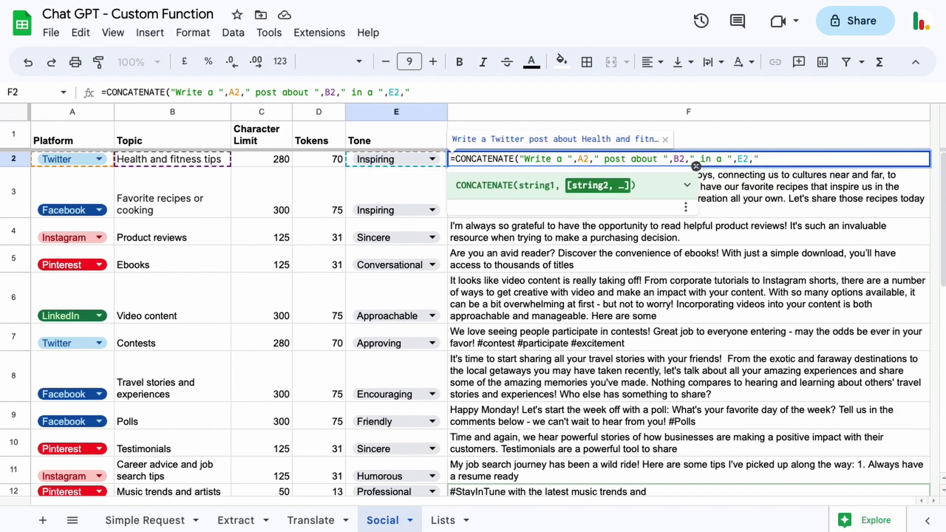
{"action": "type", "text": "tone of voice\""}
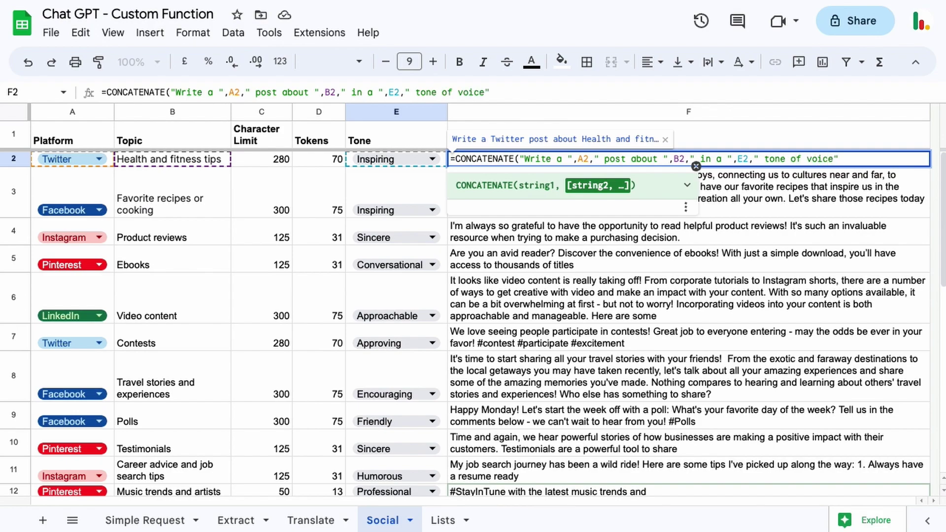
{"action": "type", "text": ")"}
{"action": "key", "text": "Return"}
{"action": "left_click", "coordinate": [625, 161]}
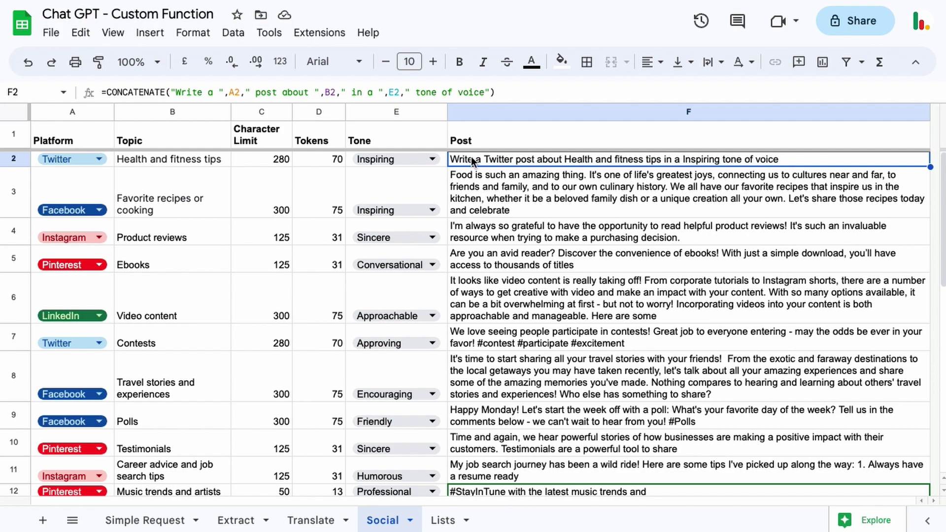
Nest the CONCATENATE formula in F2 inside the GPT function as its prompt argument, followed by a comma.
{"action": "left_click", "coordinate": [105, 93]}
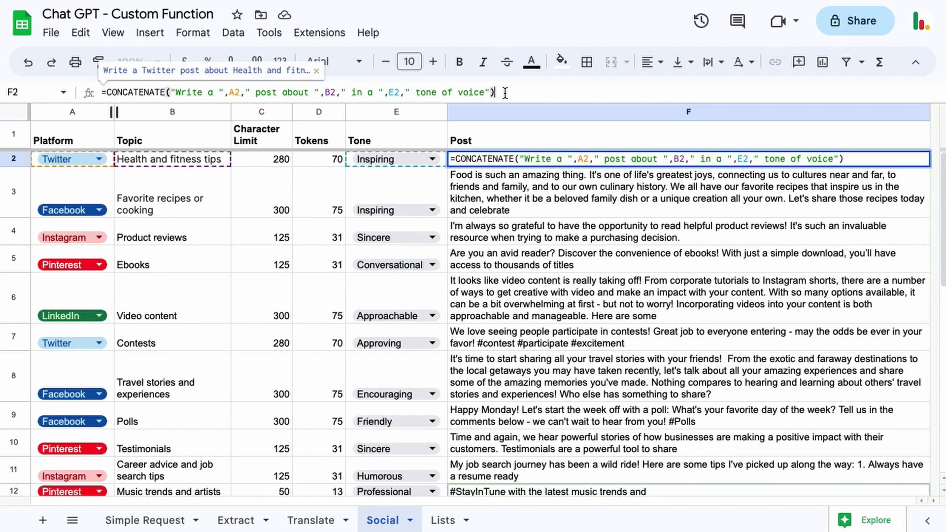
{"action": "left_click", "coordinate": [488, 158]}
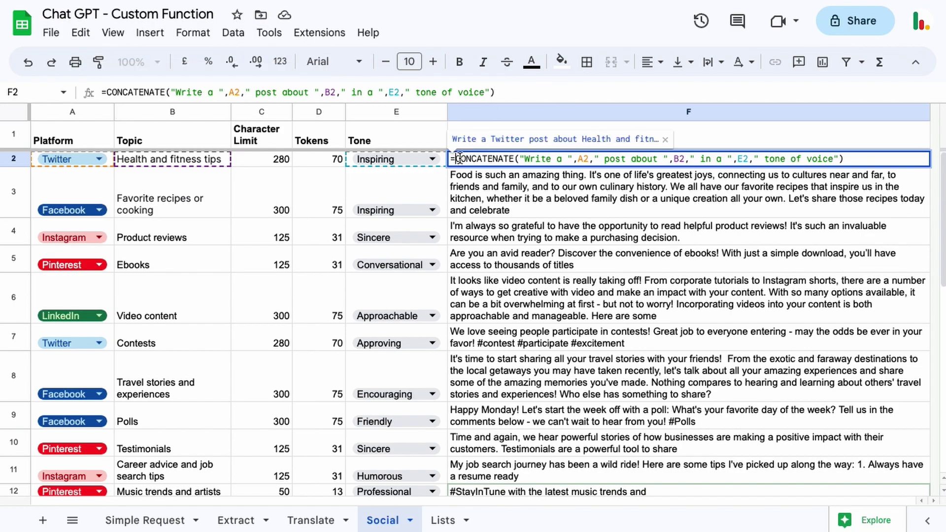
{"action": "type", "text": "GPT"}
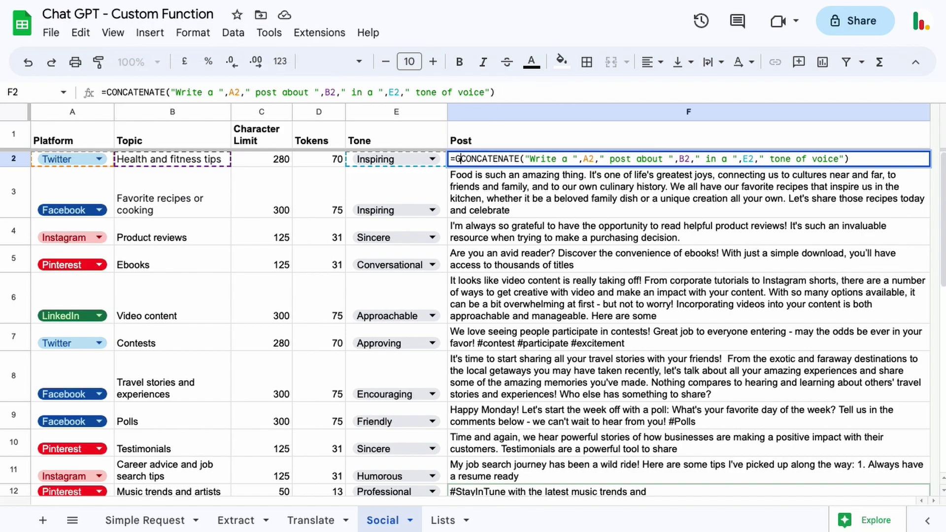
{"action": "type", "text": "("}
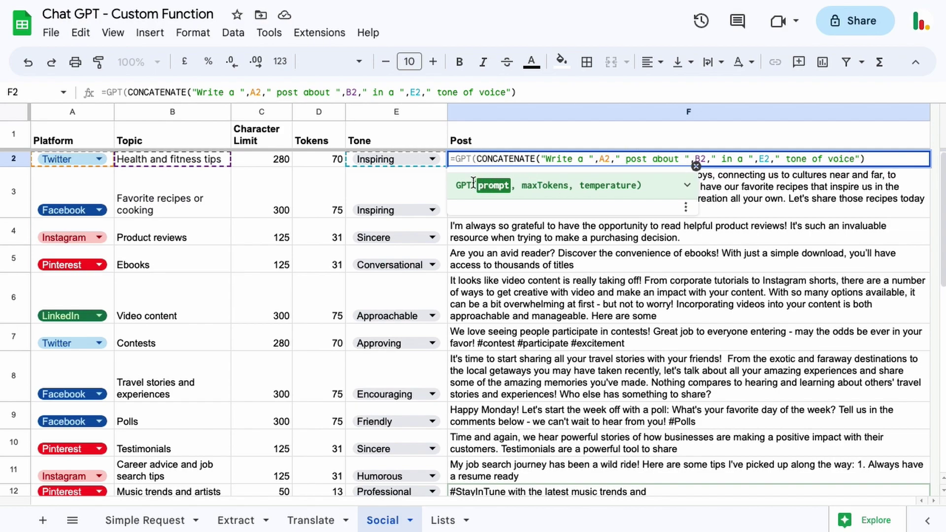
{"action": "left_click", "coordinate": [873, 159]}
{"action": "type", "text": ","}
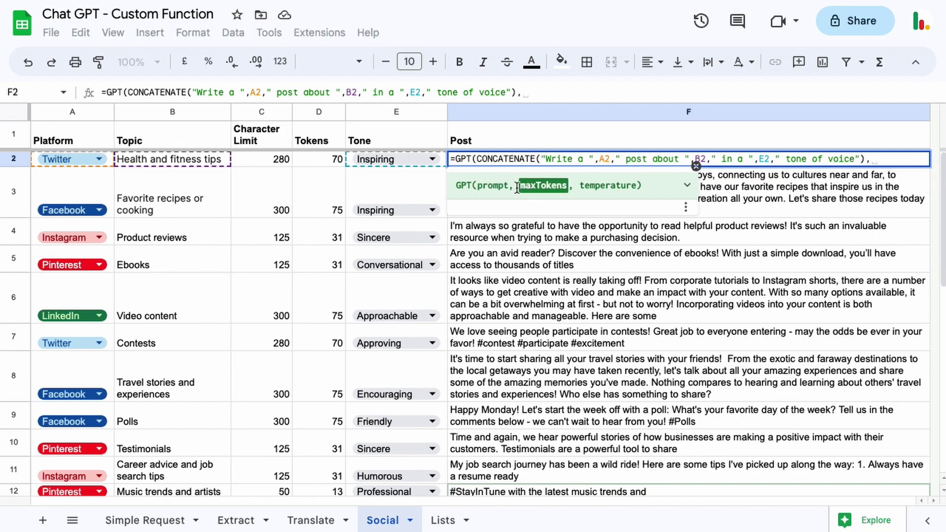
{"action": "left_click_drag", "start_coordinate": [863, 156], "coordinate": [475, 163]}
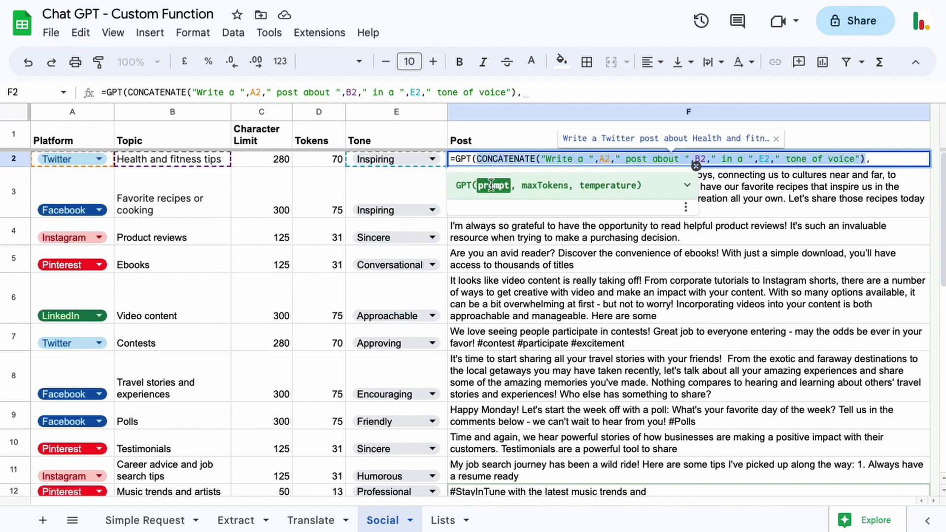
{"action": "left_click", "coordinate": [884, 161]}
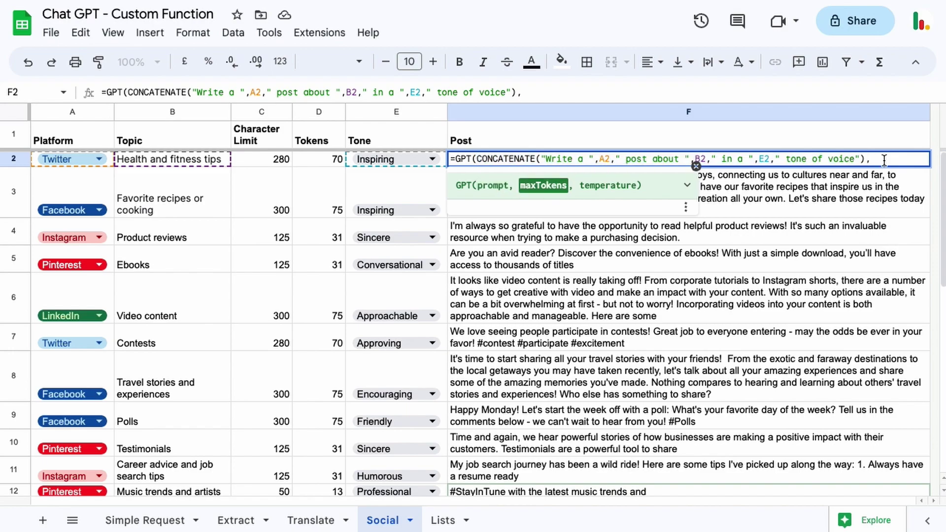
Complete the F2 GPT formula with D2 as maxTokens and 1 as temperature, run it, and select the generated post.
{"action": "left_click", "coordinate": [329, 158]}
{"action": "type", "text": ","}
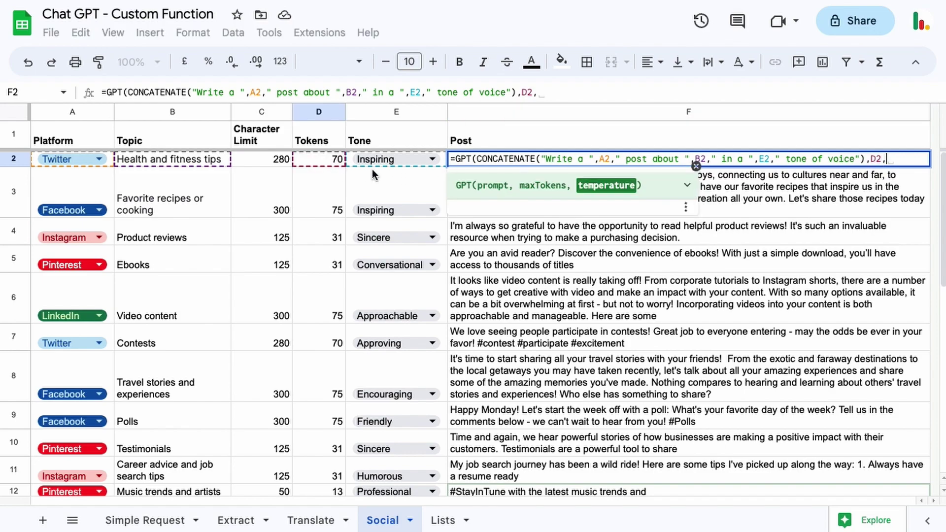
{"action": "type", "text": "1"}
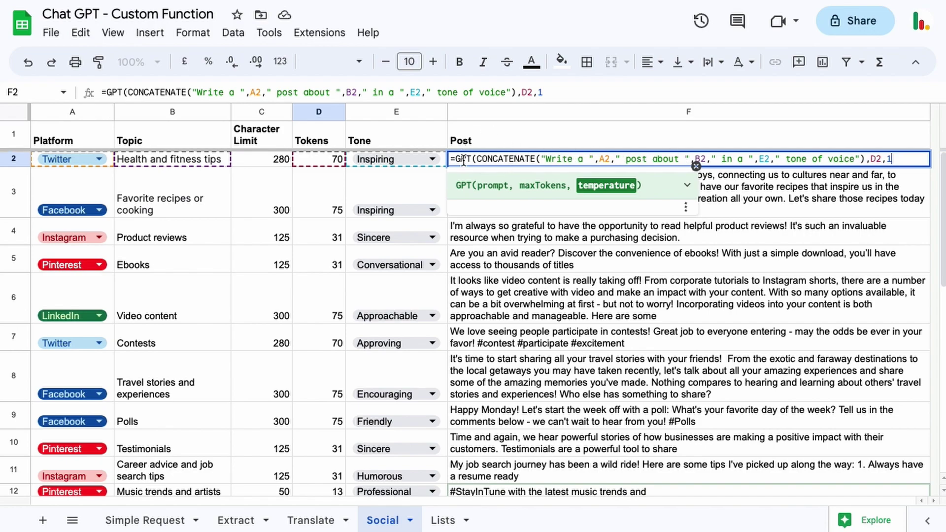
{"action": "type", "text": ")"}
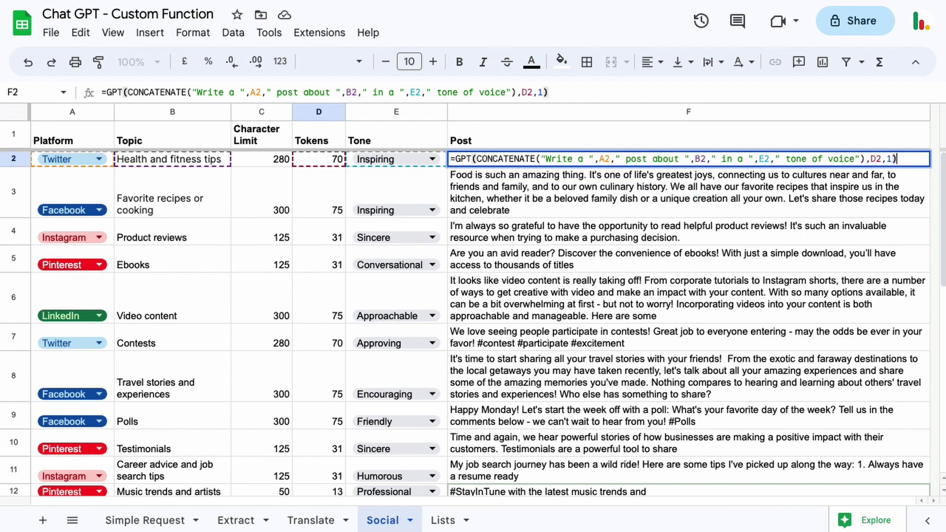
{"action": "key", "text": "Return"}
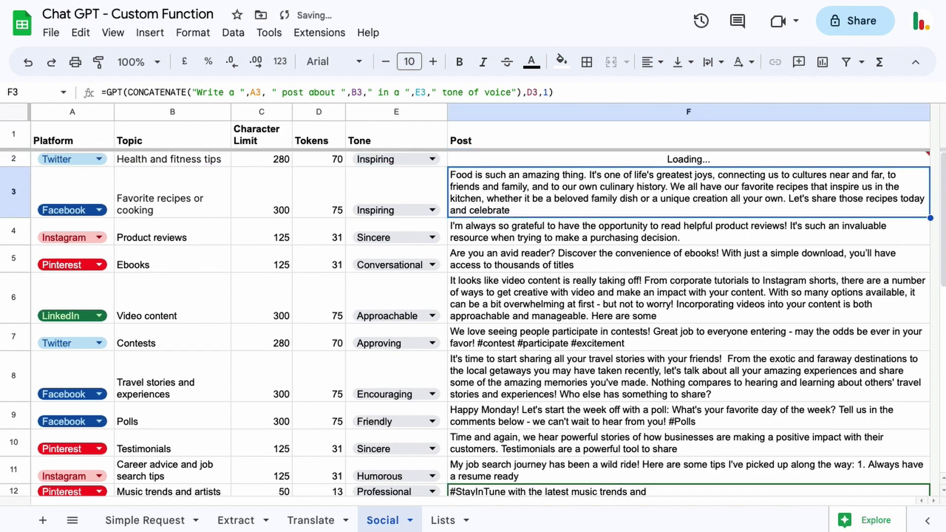
{"action": "mouse_move", "coordinate": [701, 158]}
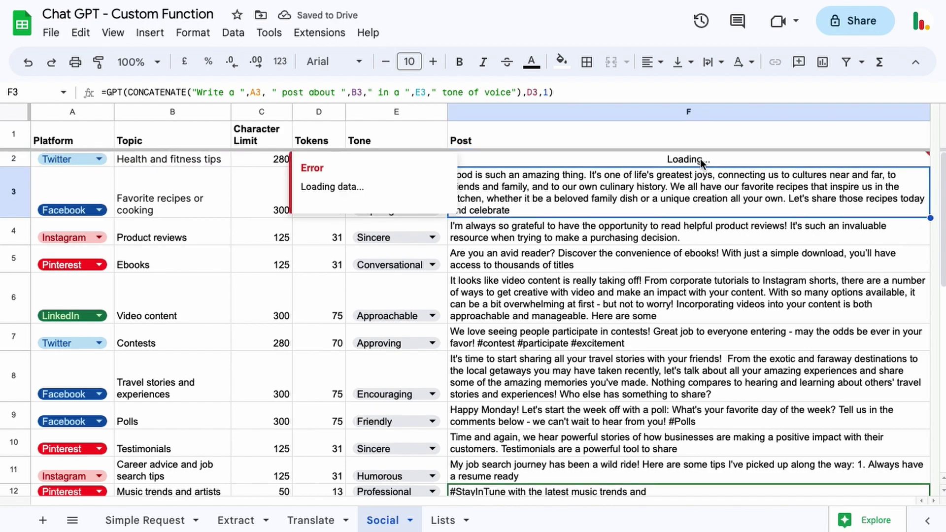
{"action": "left_click", "coordinate": [542, 171]}
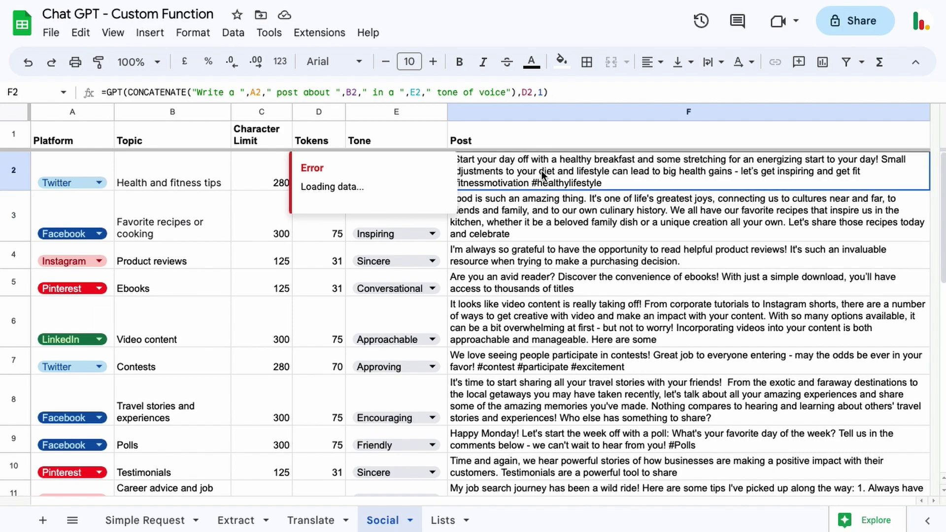